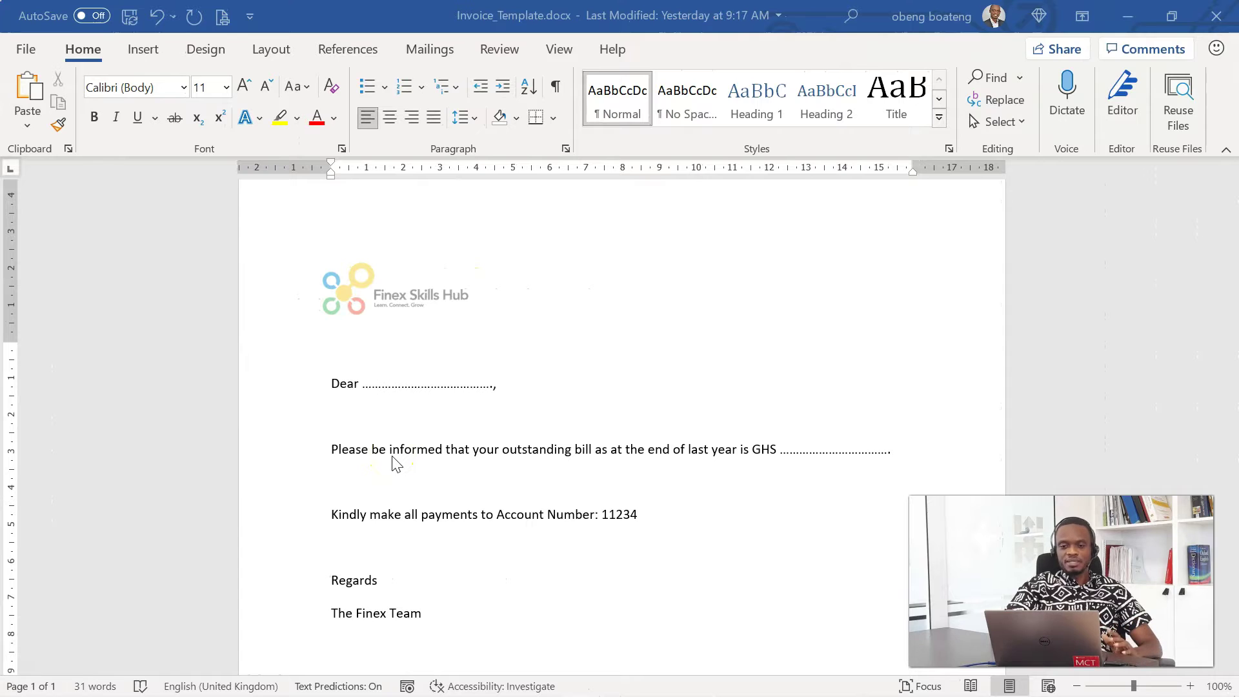
# Highlight the letter's dotted blanks after 'Dear' and after 'GHS' to show where fields go
pyautogui.click(432, 357)
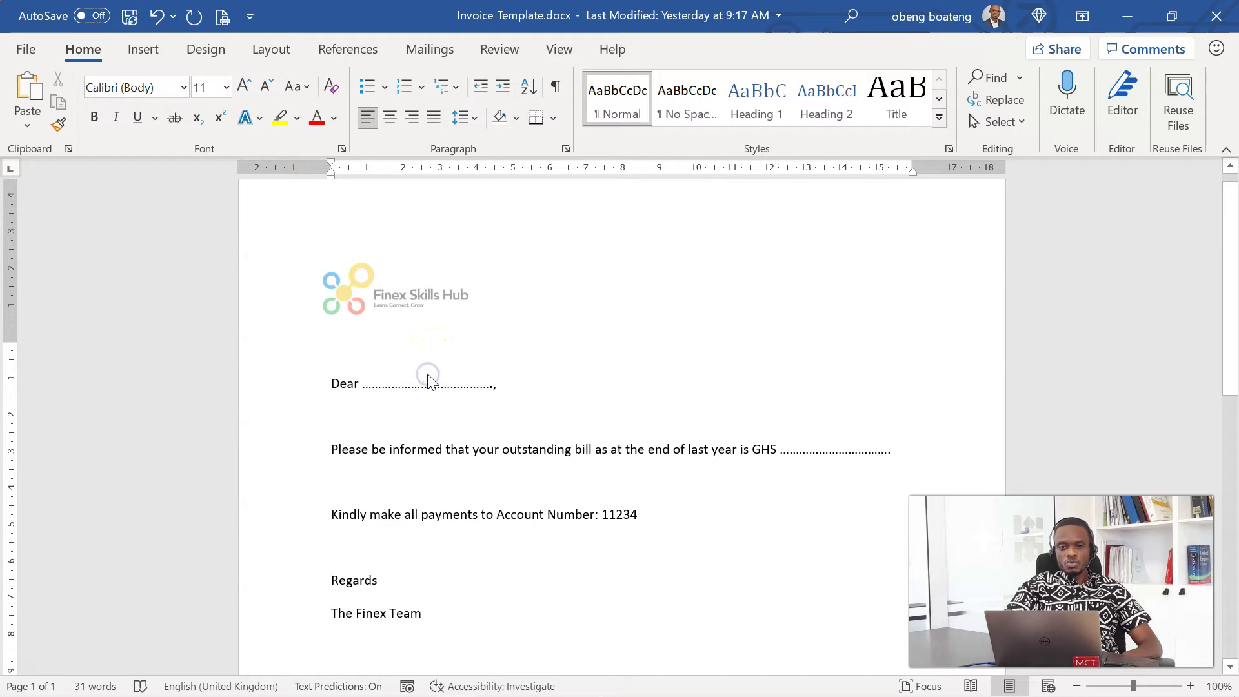
pyautogui.click(342, 383)
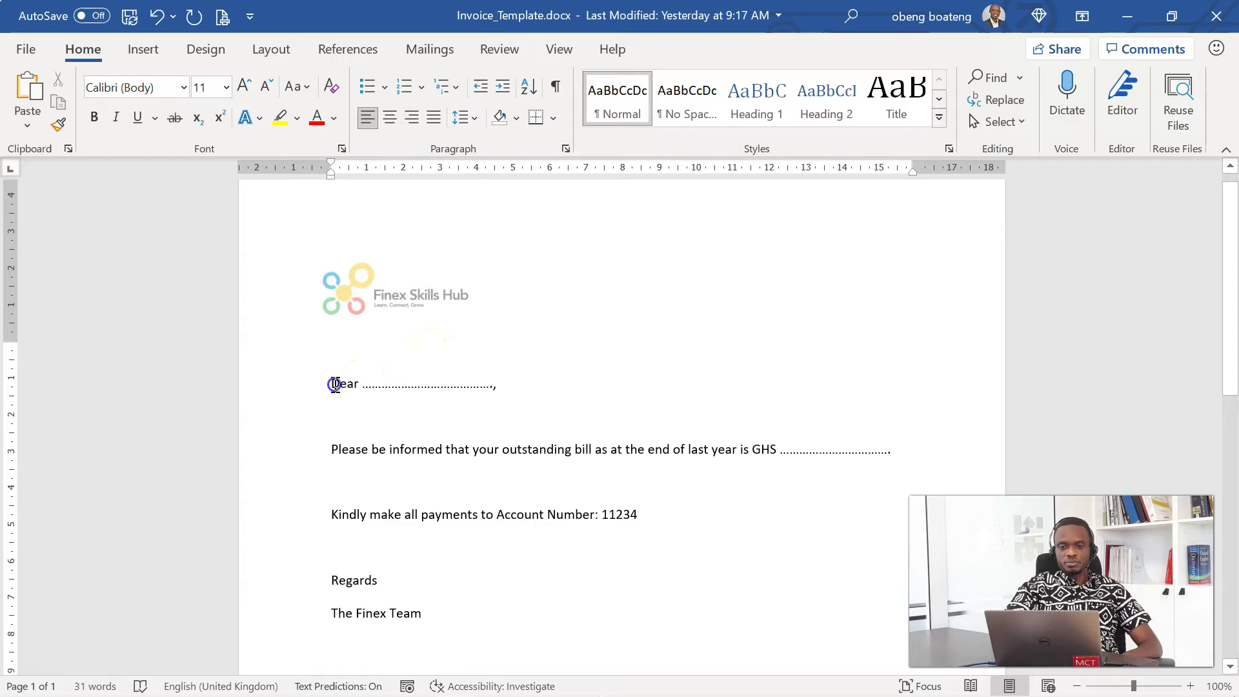
pyautogui.moveTo(345, 387); pyautogui.dragTo(470, 448)
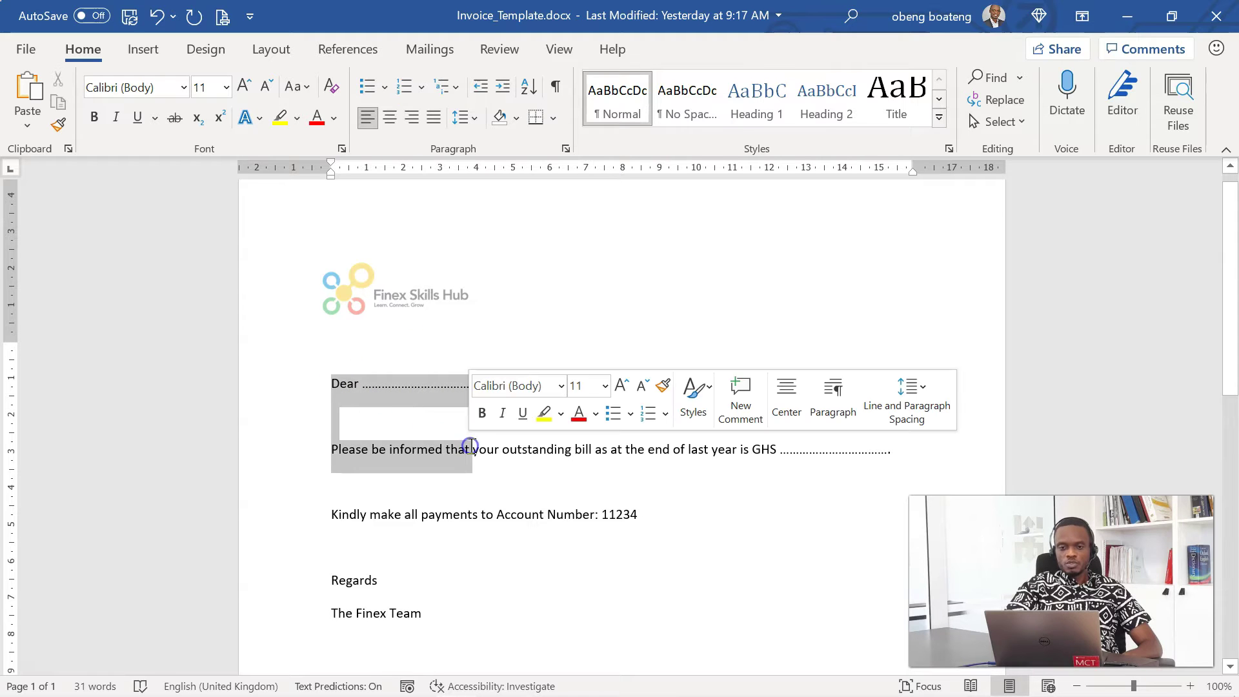
pyautogui.click(760, 451)
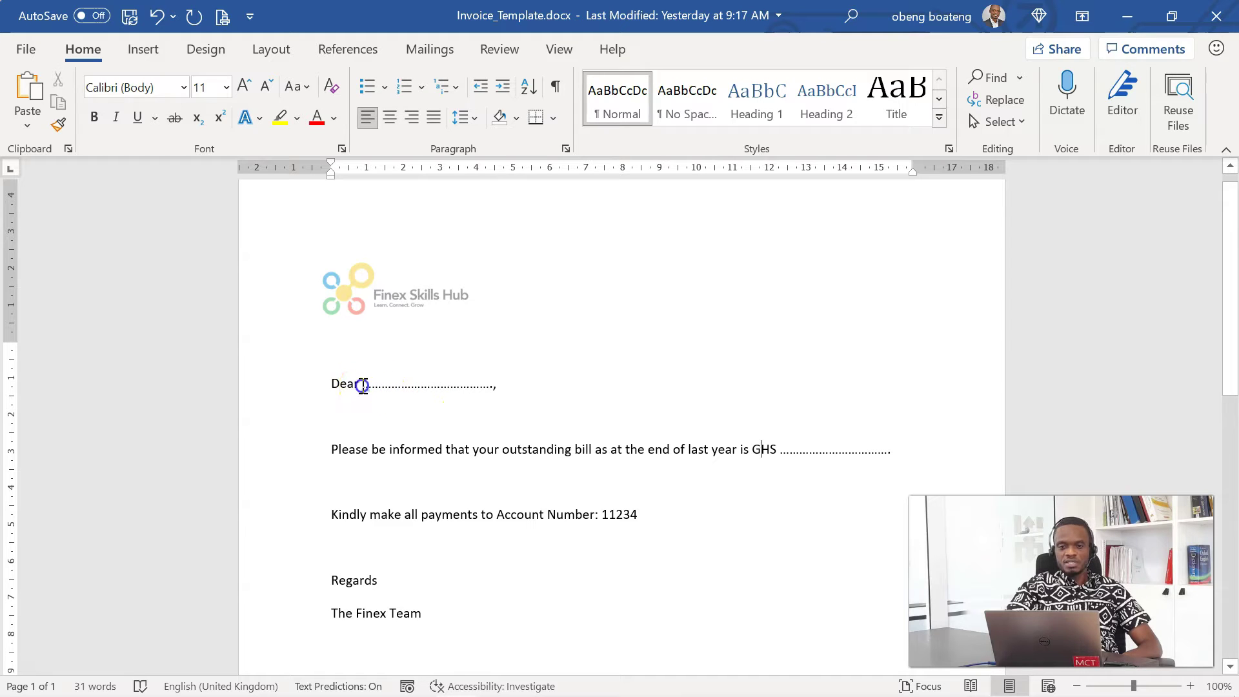
pyautogui.moveTo(371, 385); pyautogui.dragTo(492, 390)
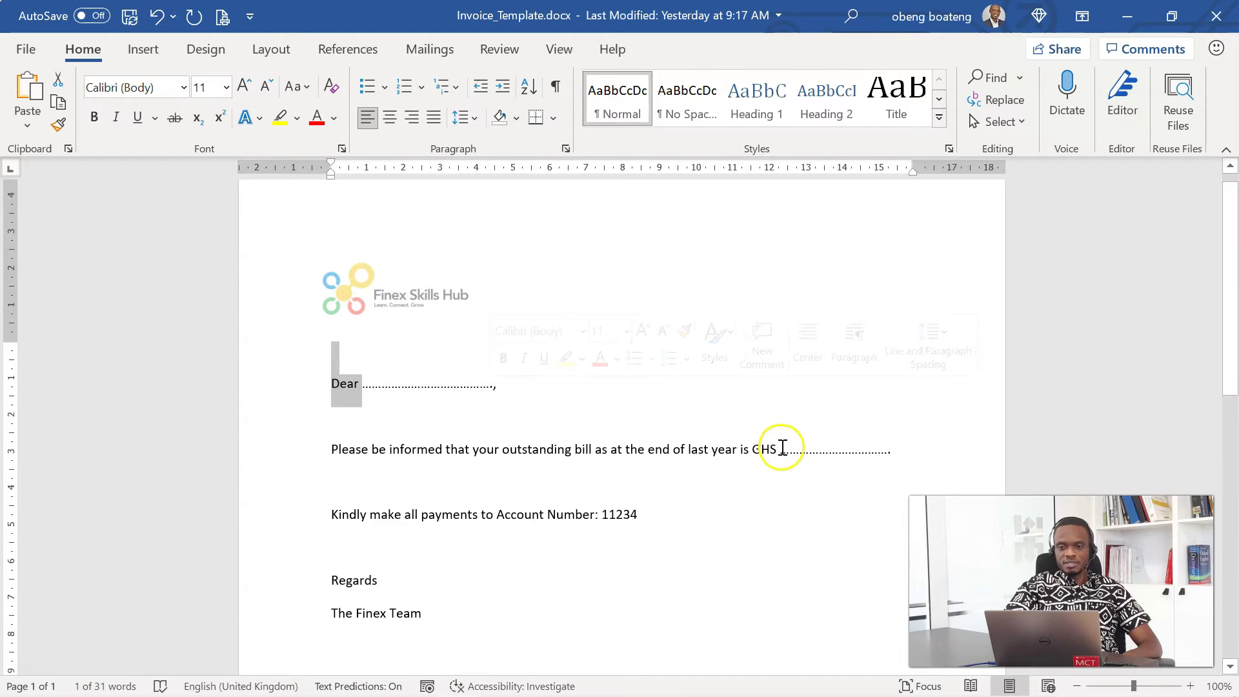
pyautogui.moveTo(782, 450); pyautogui.dragTo(888, 451)
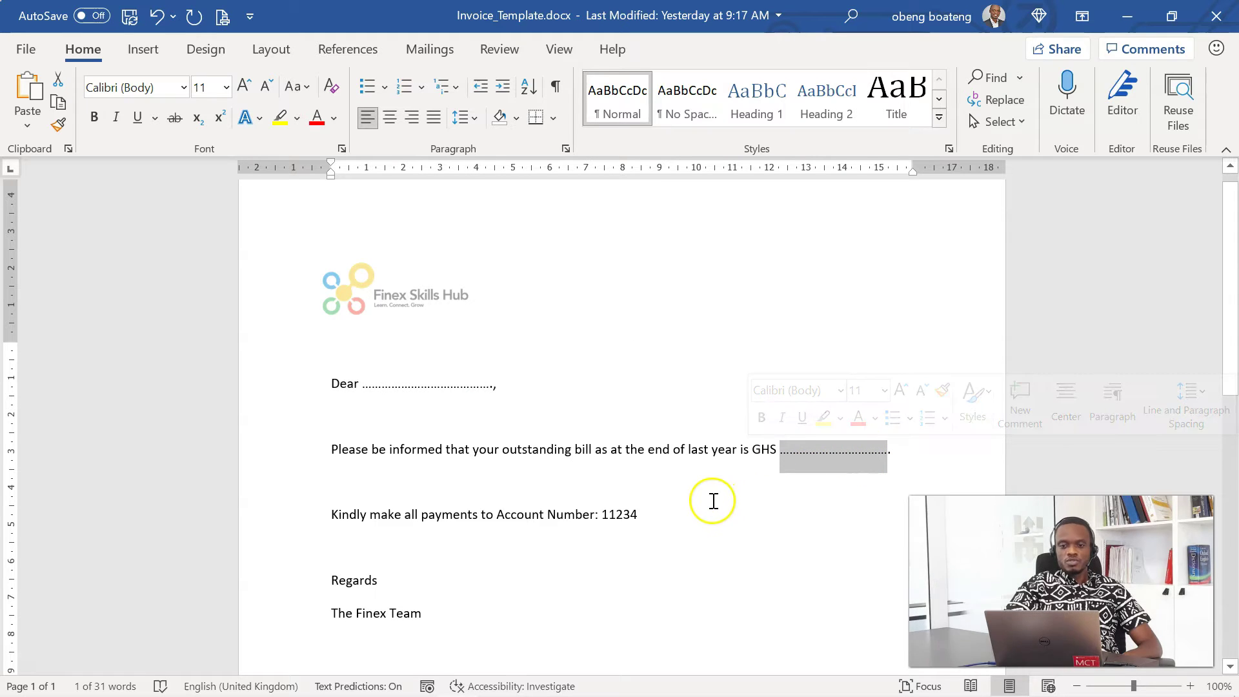
pyautogui.click(666, 565)
# Review the Excel recipient table A1:C3, including names and amounts 250 and 320
pyautogui.moveTo(625, 696)
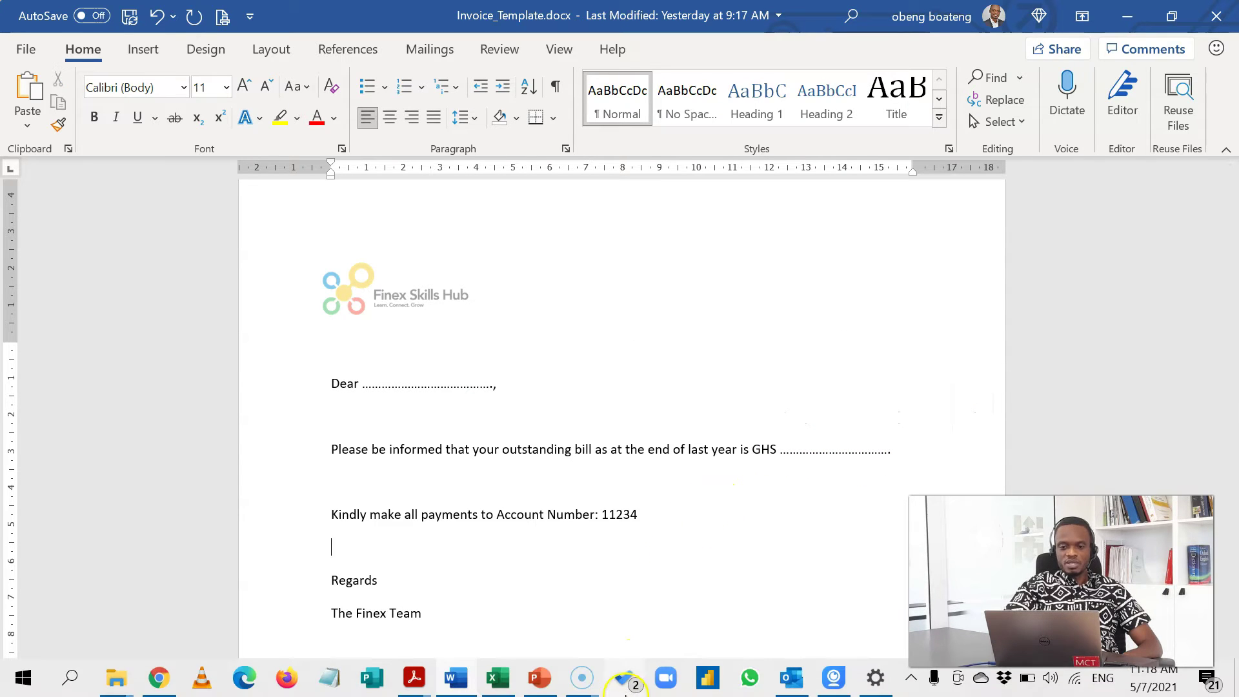
pyautogui.click(498, 678)
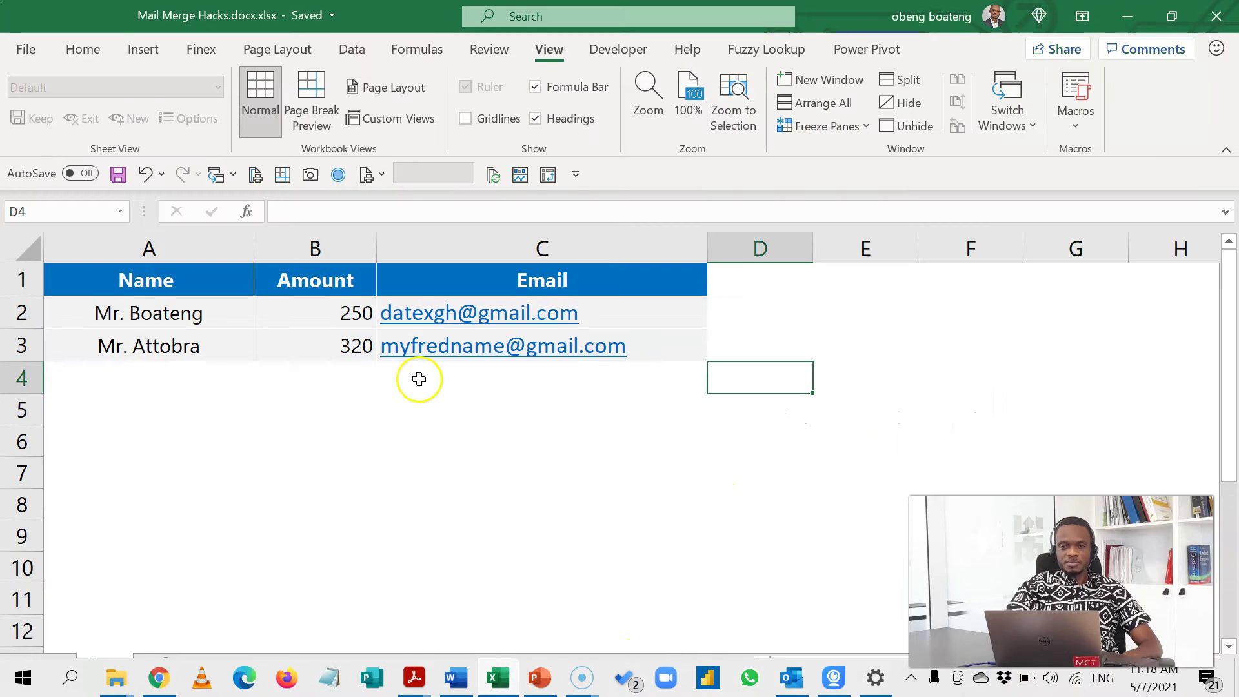
pyautogui.click(419, 378)
pyautogui.click(142, 277)
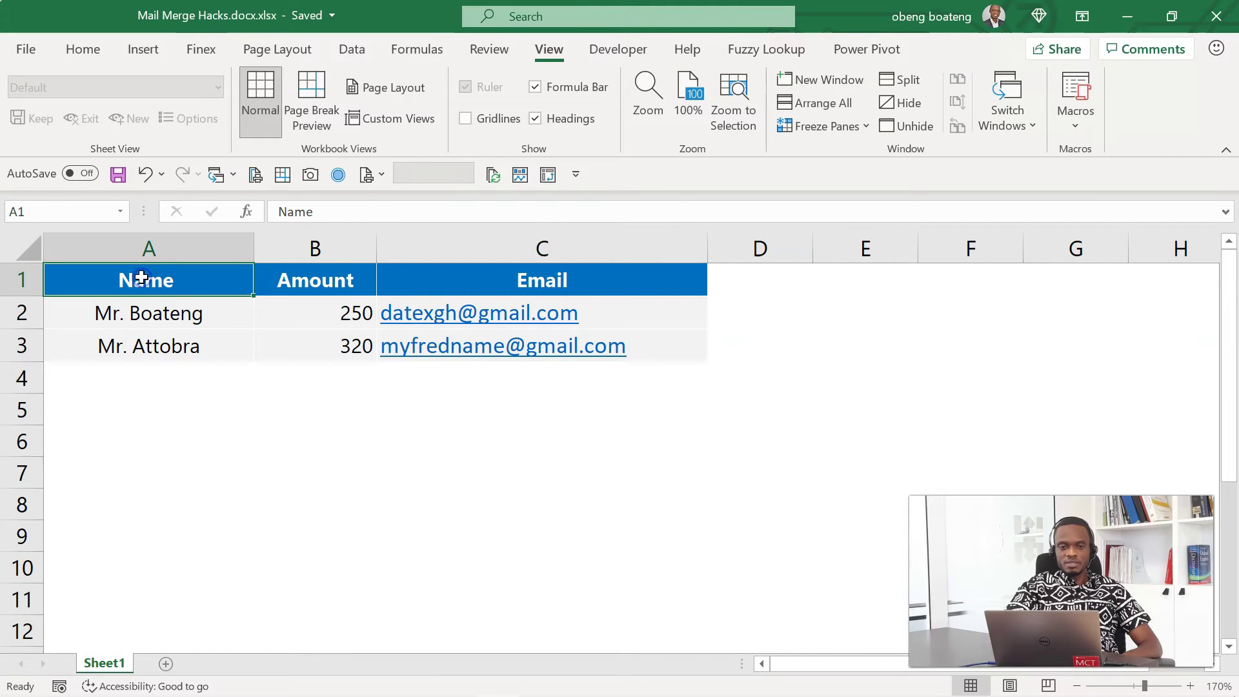
pyautogui.click(172, 281)
pyautogui.moveTo(172, 281); pyautogui.dragTo(567, 343)
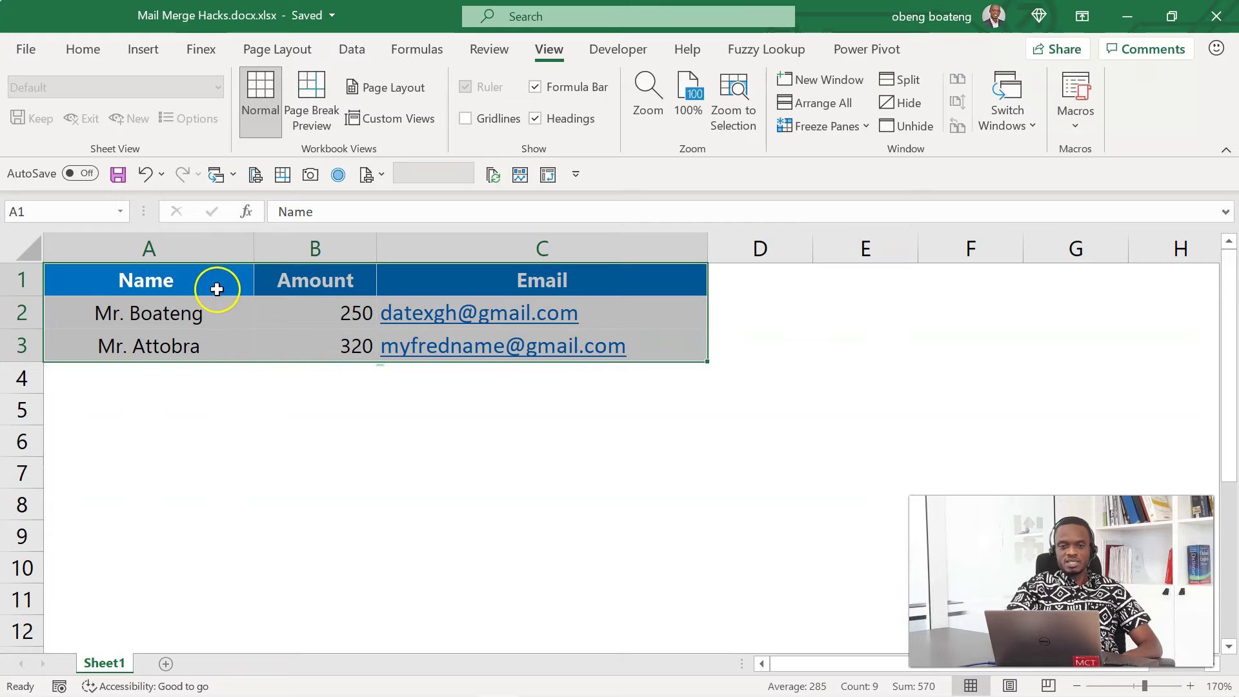
pyautogui.moveTo(217, 288); pyautogui.dragTo(214, 326)
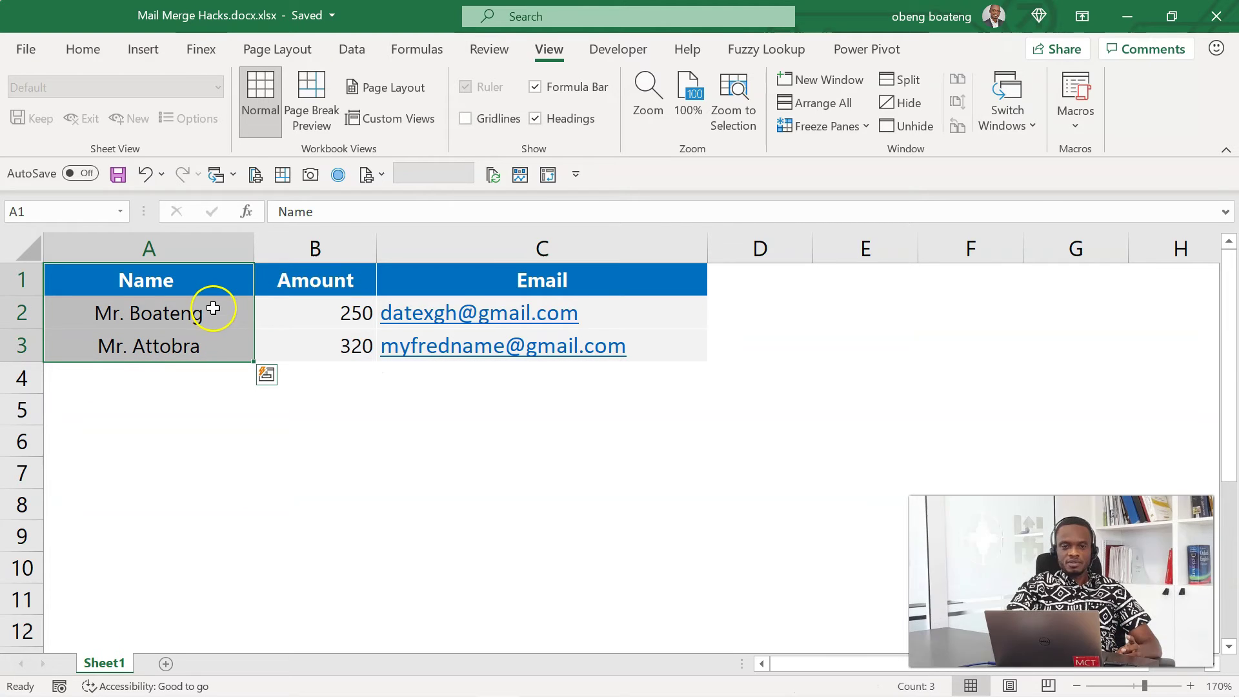
pyautogui.click(213, 309)
pyautogui.click(208, 342)
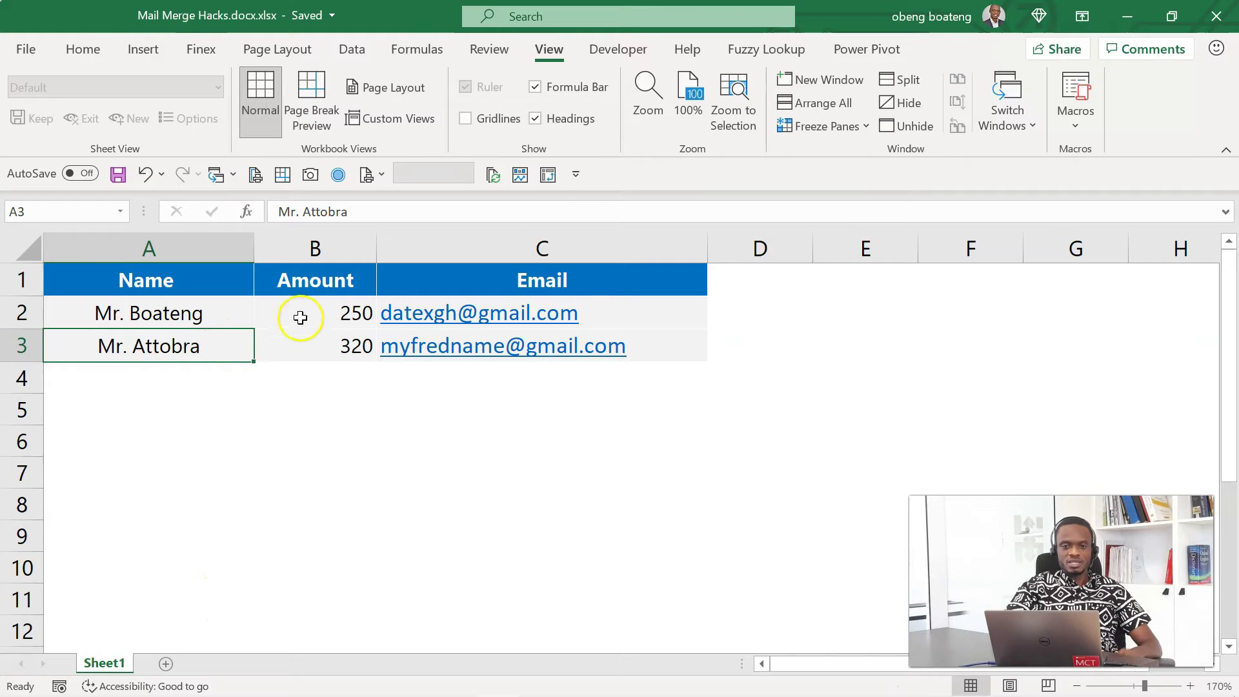
pyautogui.click(301, 308)
pyautogui.click(301, 349)
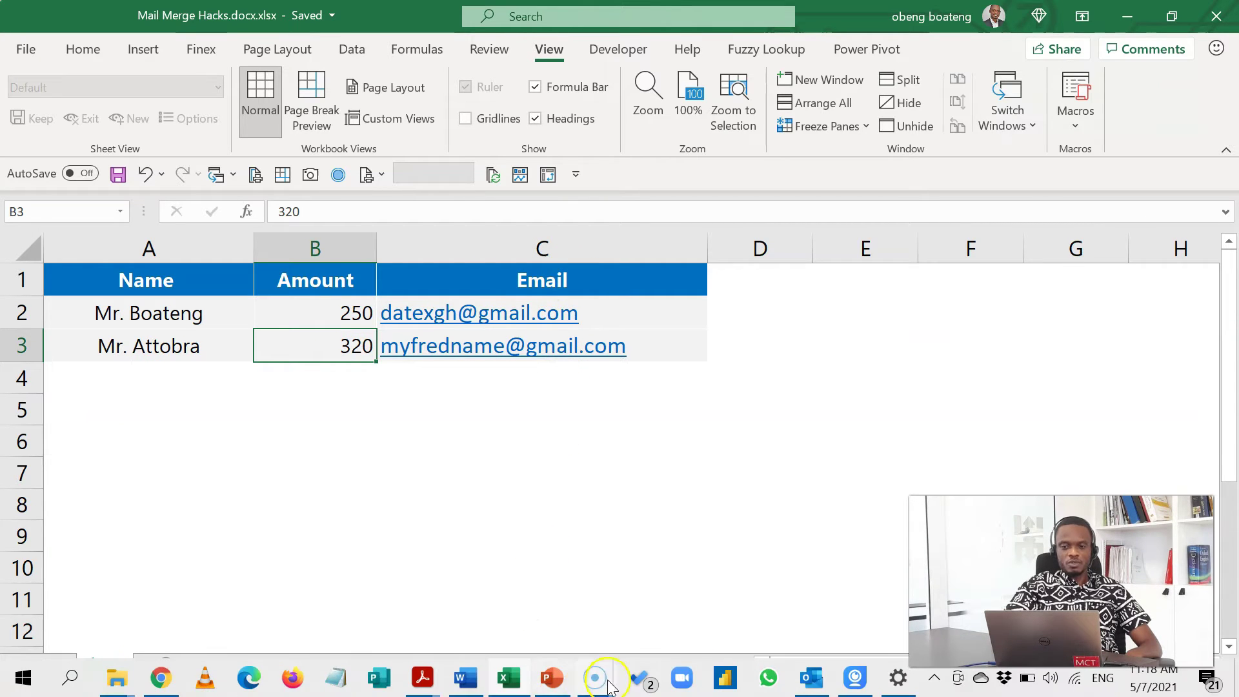
# Check Outlook, then return to the Word letter with the caret after the Dear blank
pyautogui.click(812, 681)
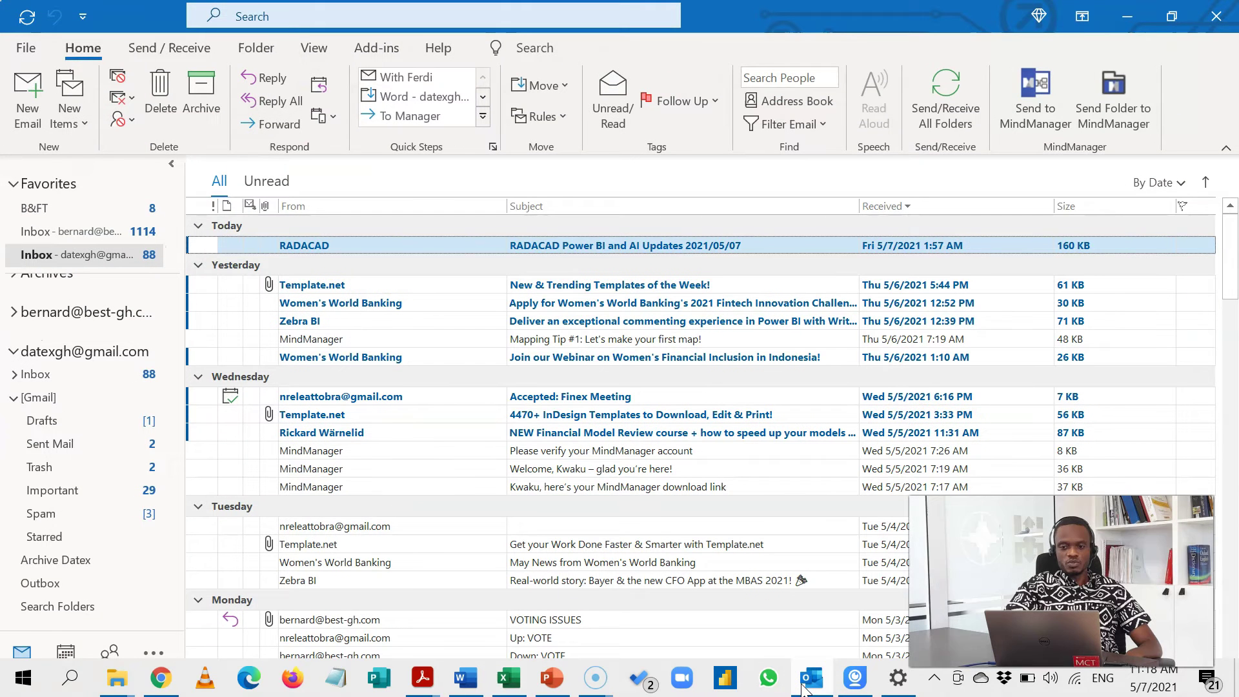
pyautogui.click(807, 681)
pyautogui.click(605, 487)
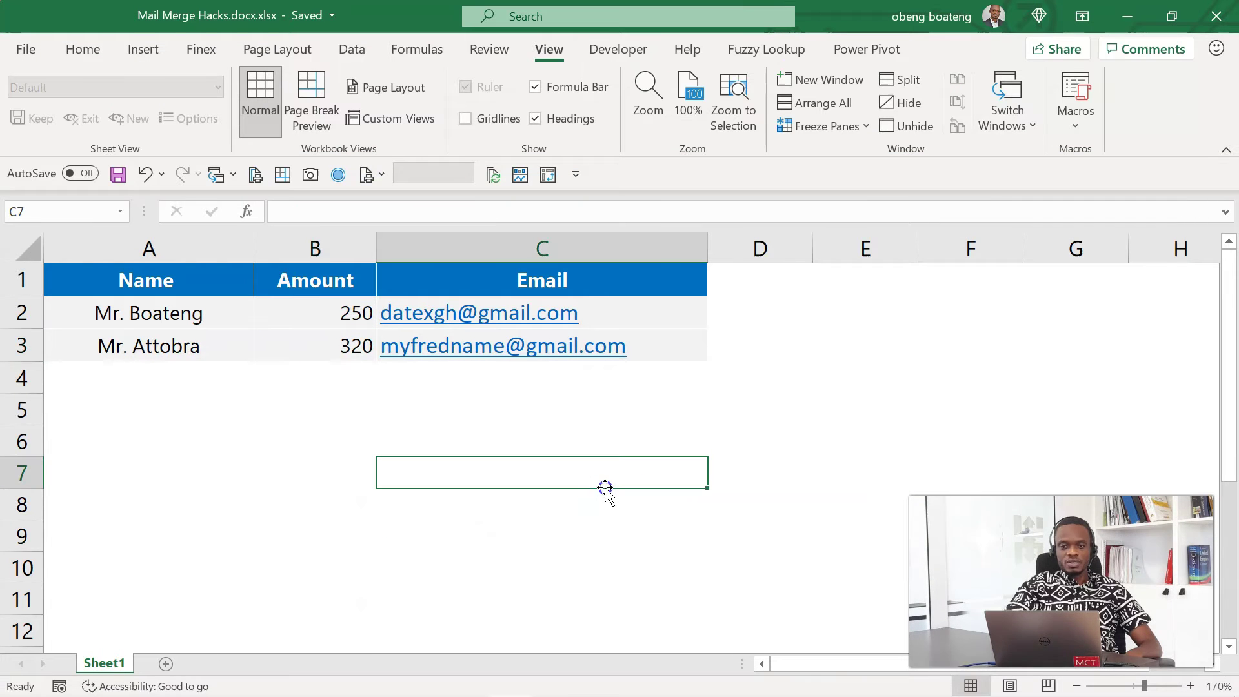
pyautogui.click(466, 679)
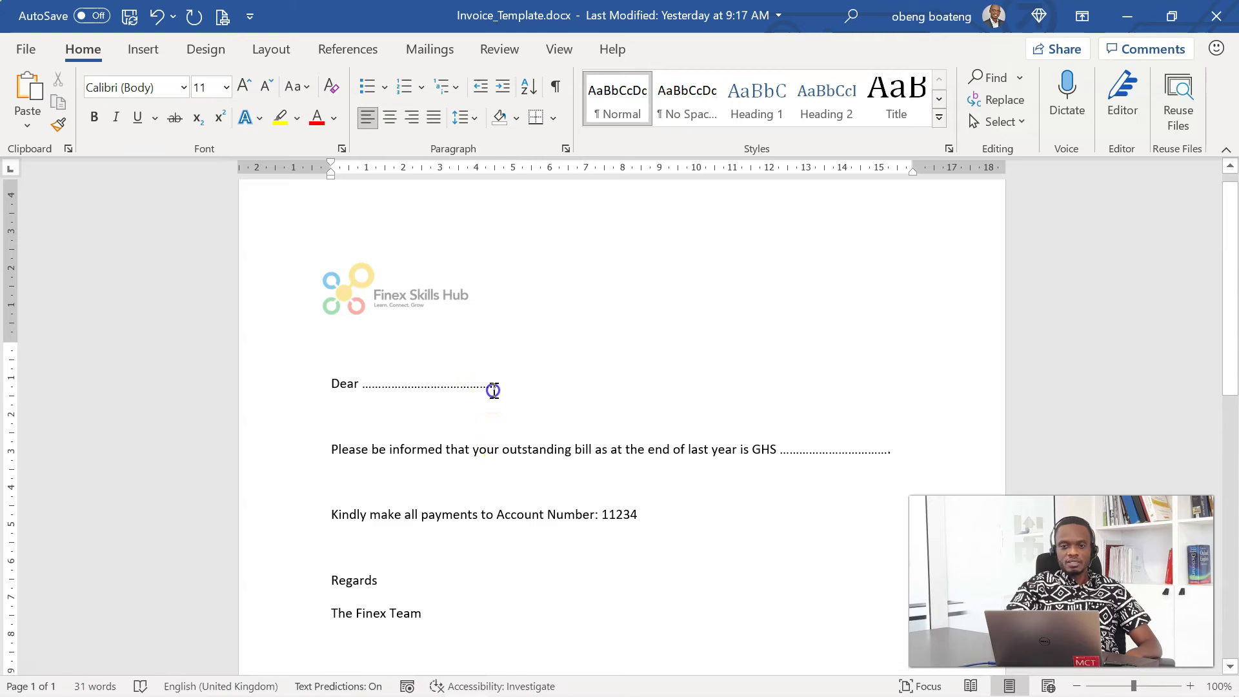
pyautogui.click(494, 386)
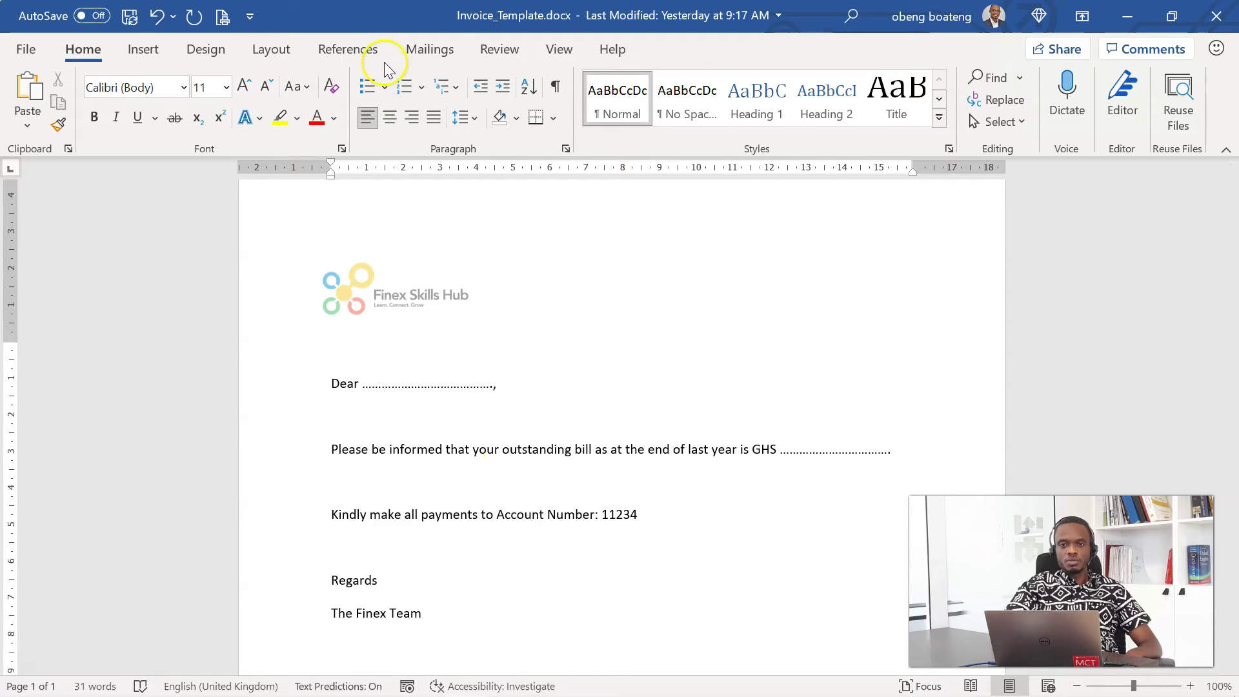
# Use the existing list Desktop\Mail Merge Hacks.docx.xlsx, Sheet1$ with headers, as recipients
pyautogui.click(426, 52)
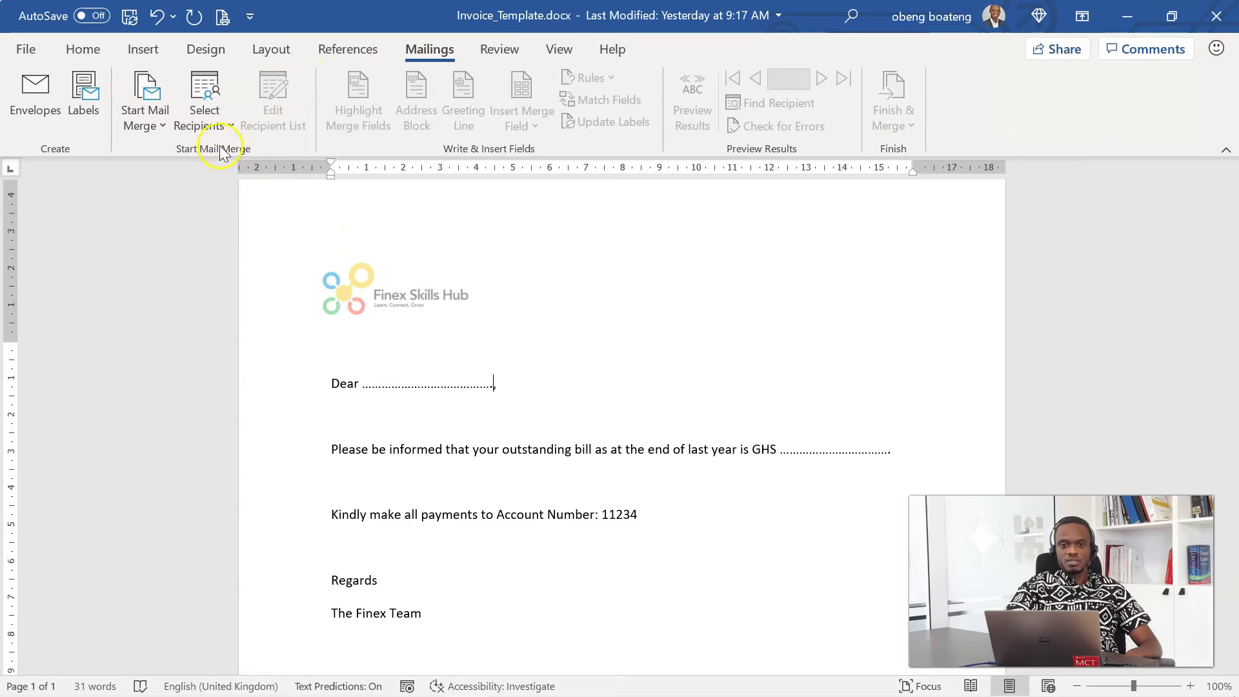
pyautogui.click(208, 127)
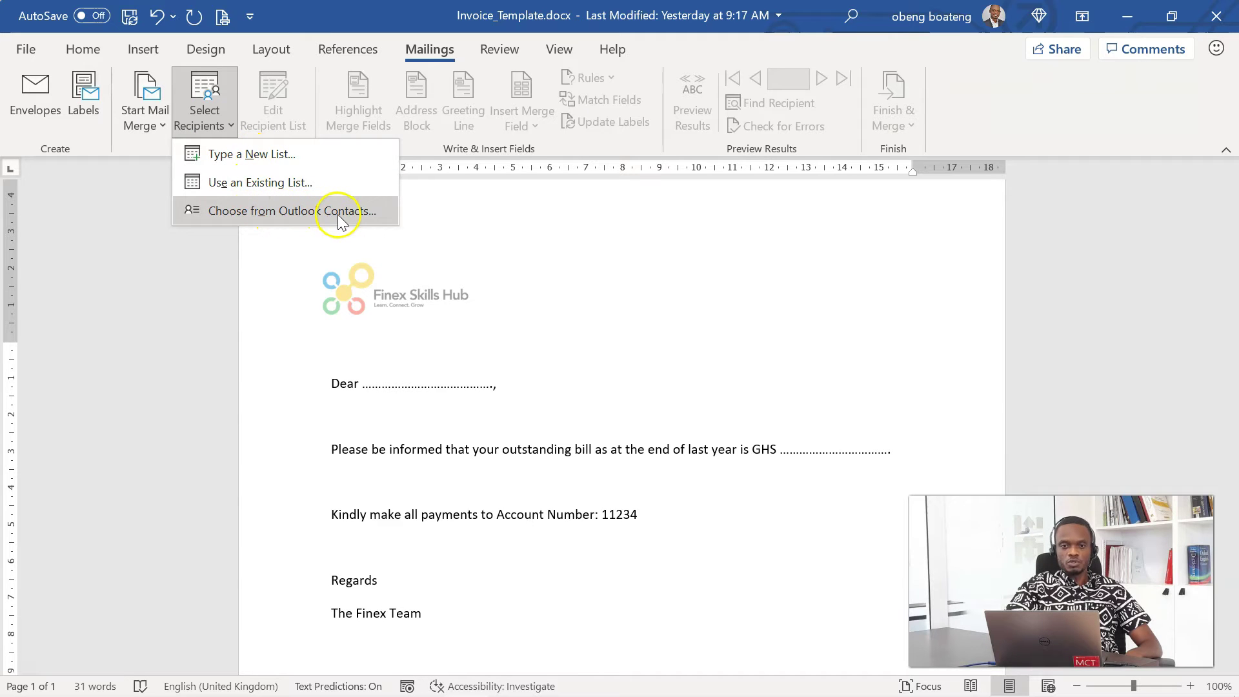
pyautogui.click(257, 183)
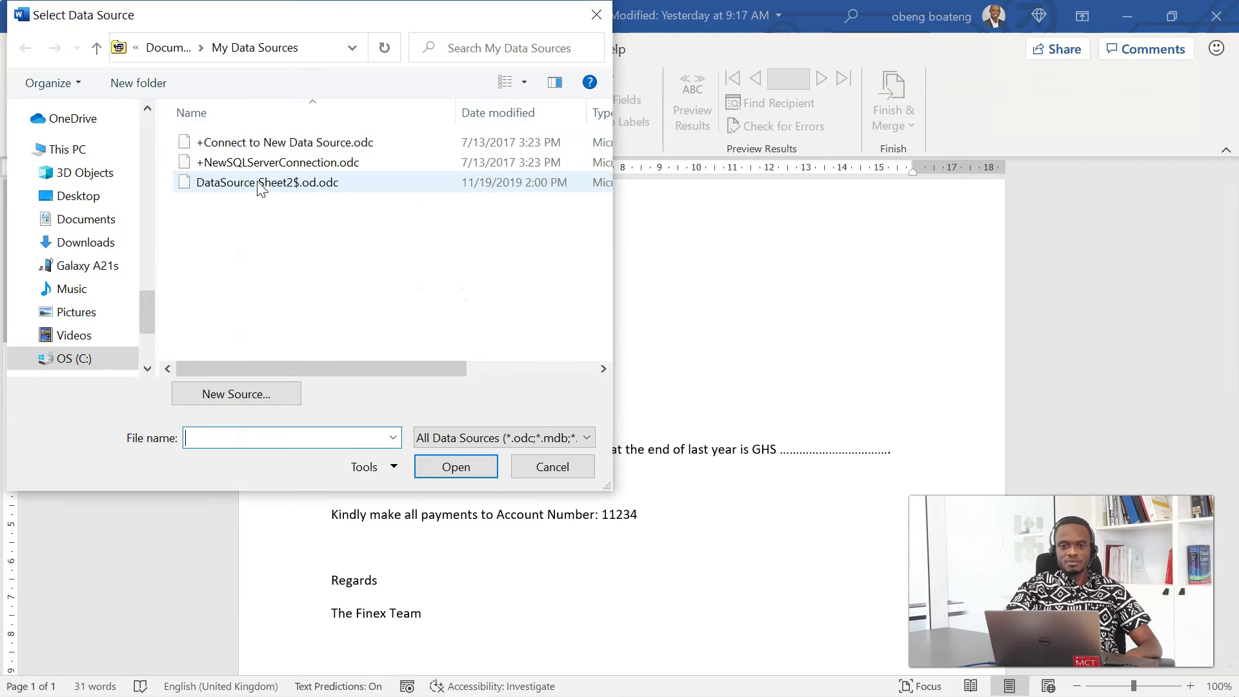
pyautogui.click(93, 201)
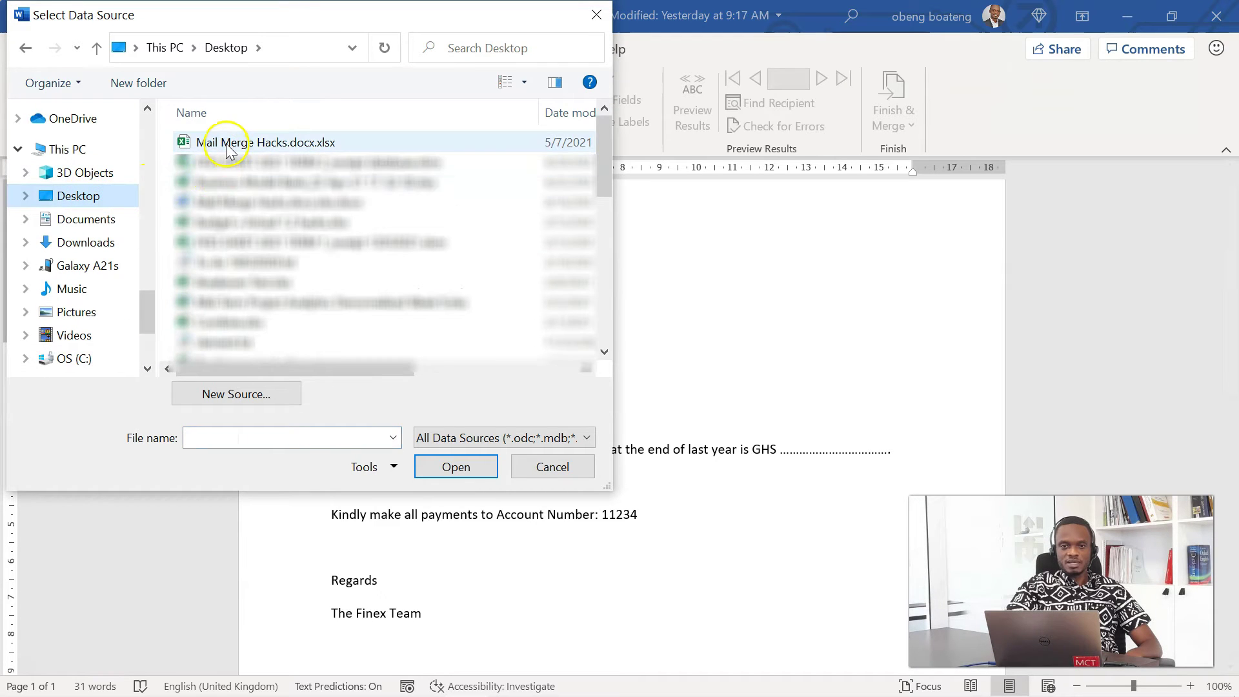
pyautogui.doubleClick(223, 143)
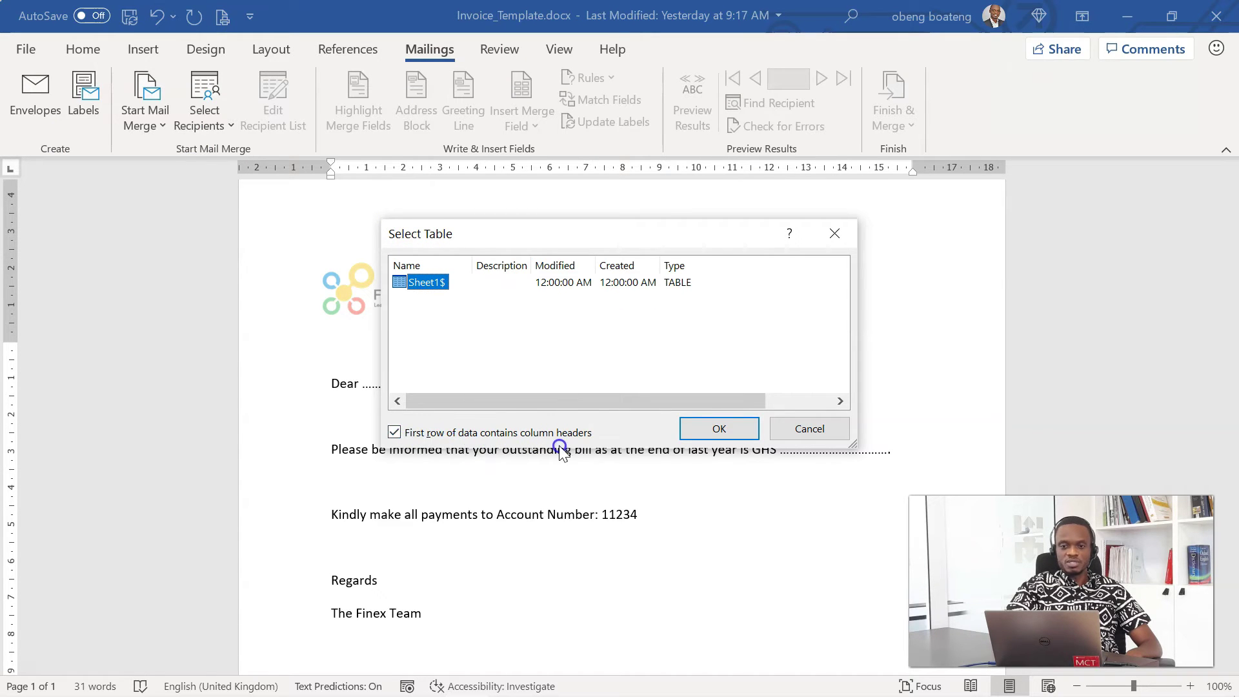
pyautogui.click(713, 428)
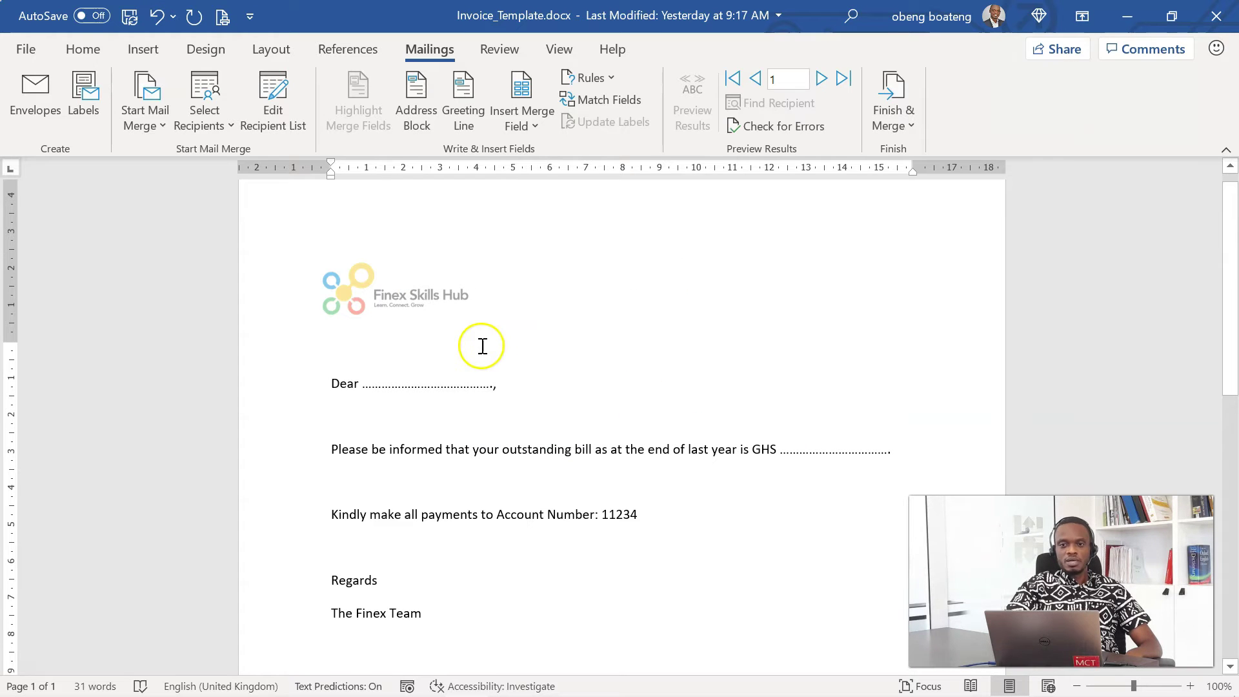
# Replace the dotted blank after 'Dear' with the «Name_» merge field
pyautogui.click(521, 132)
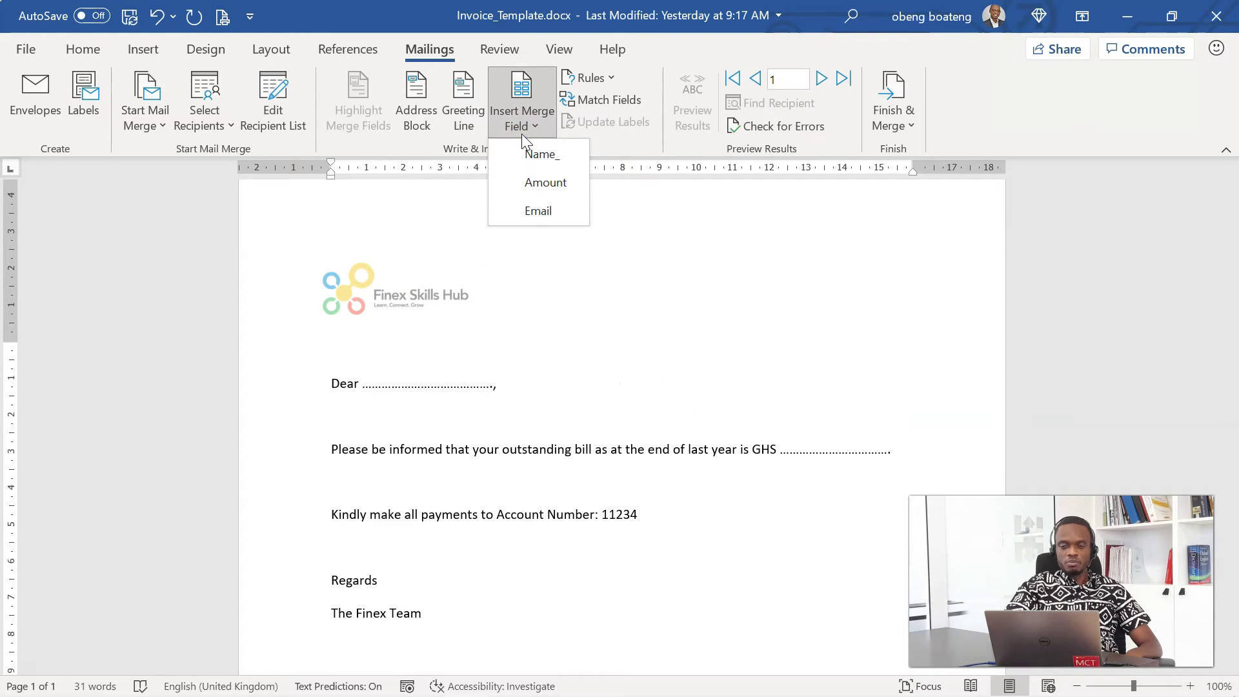
pyautogui.click(532, 183)
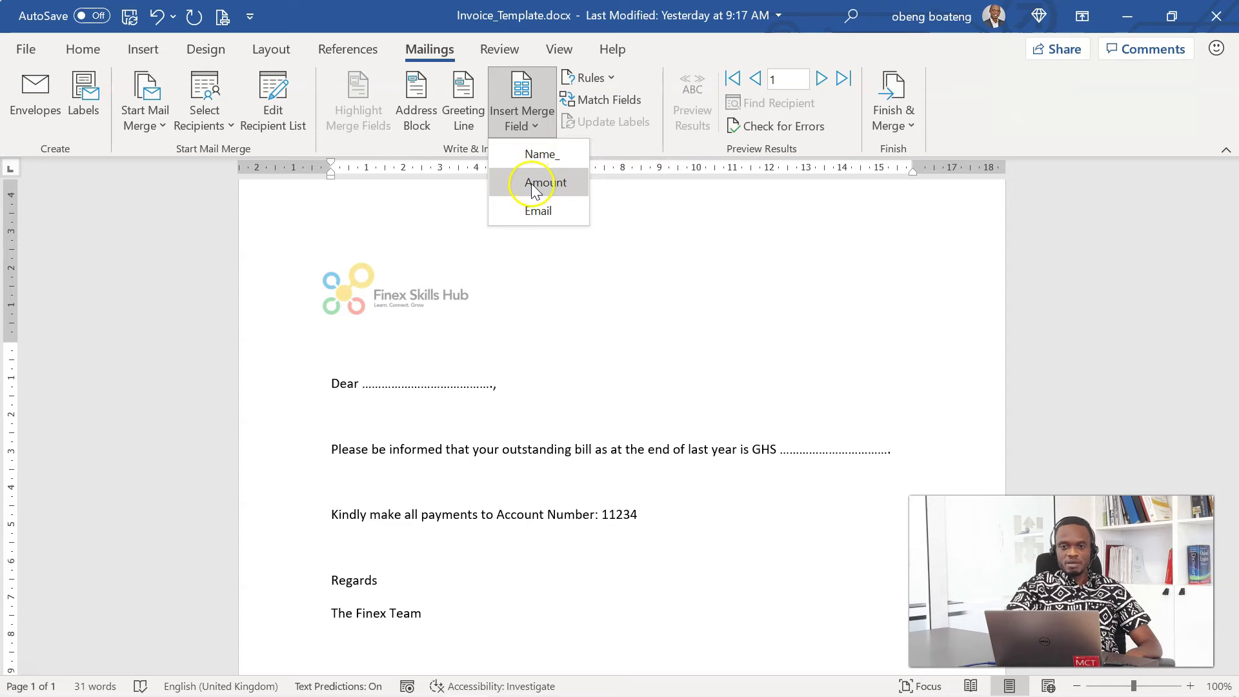
pyautogui.click(495, 380)
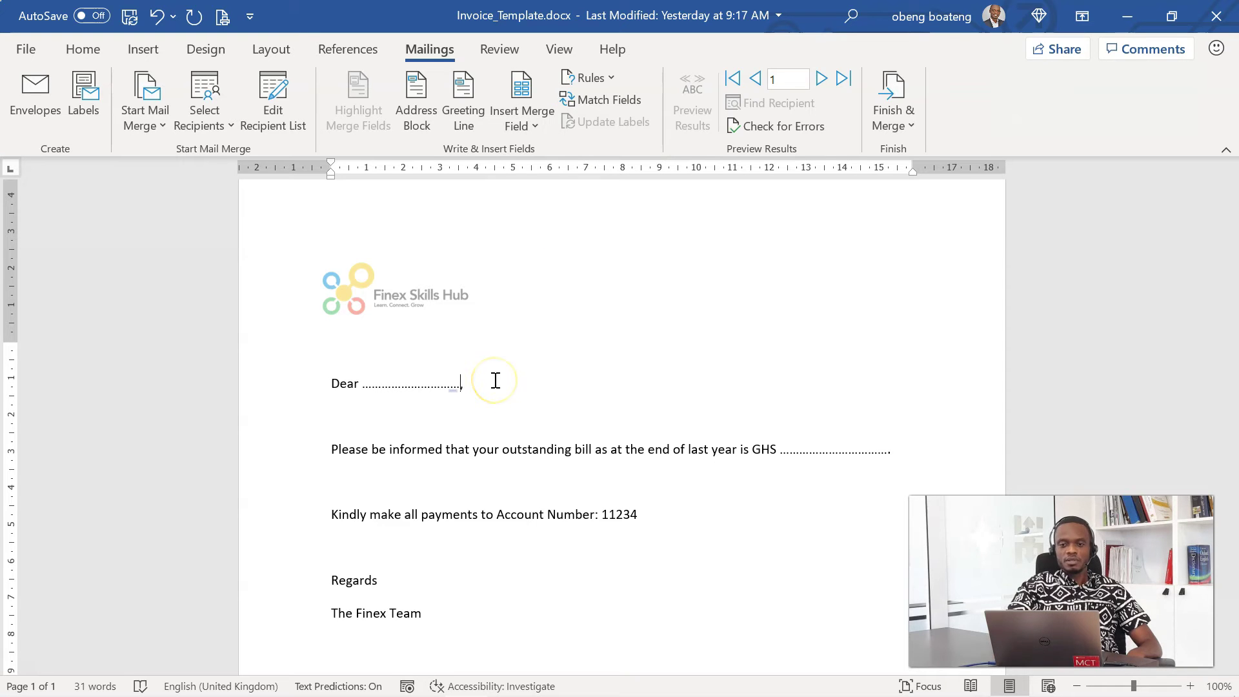
pyautogui.click(522, 120)
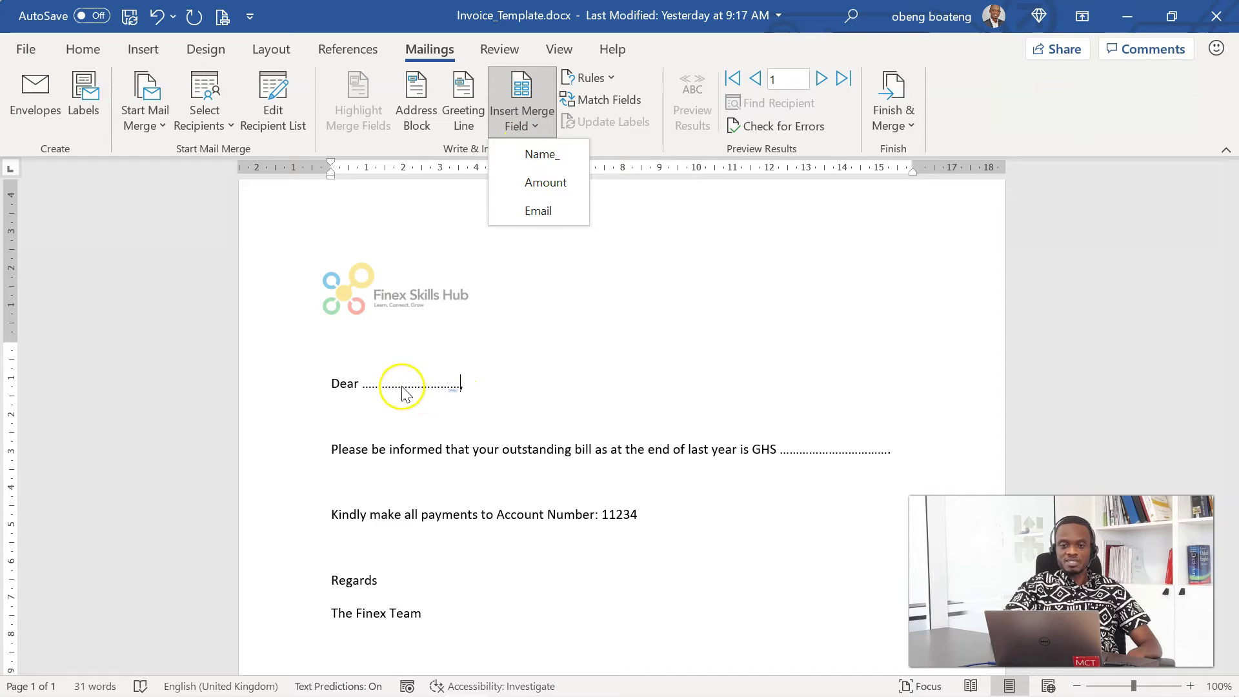
pyautogui.click(520, 407)
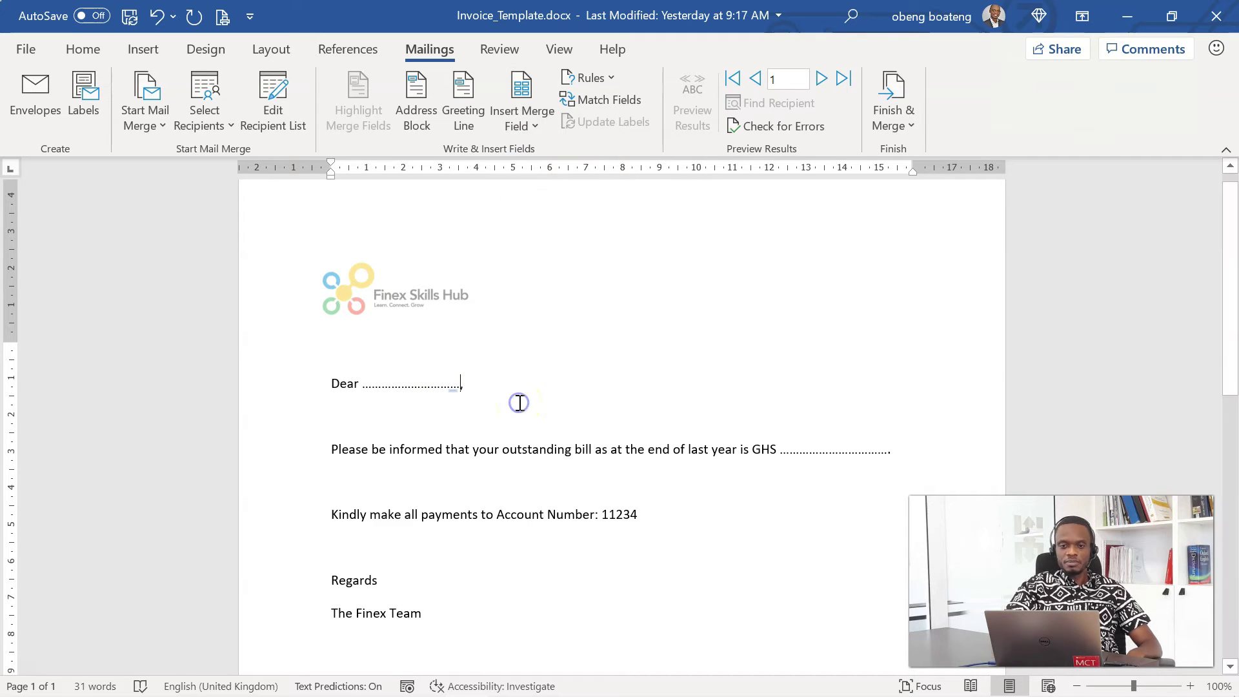
pyautogui.press('BackSpace')
pyautogui.press('BackSpace')
pyautogui.press('BackSpace')
pyautogui.press('BackSpace')
pyautogui.press('BackSpace')
pyautogui.press('BackSpace')
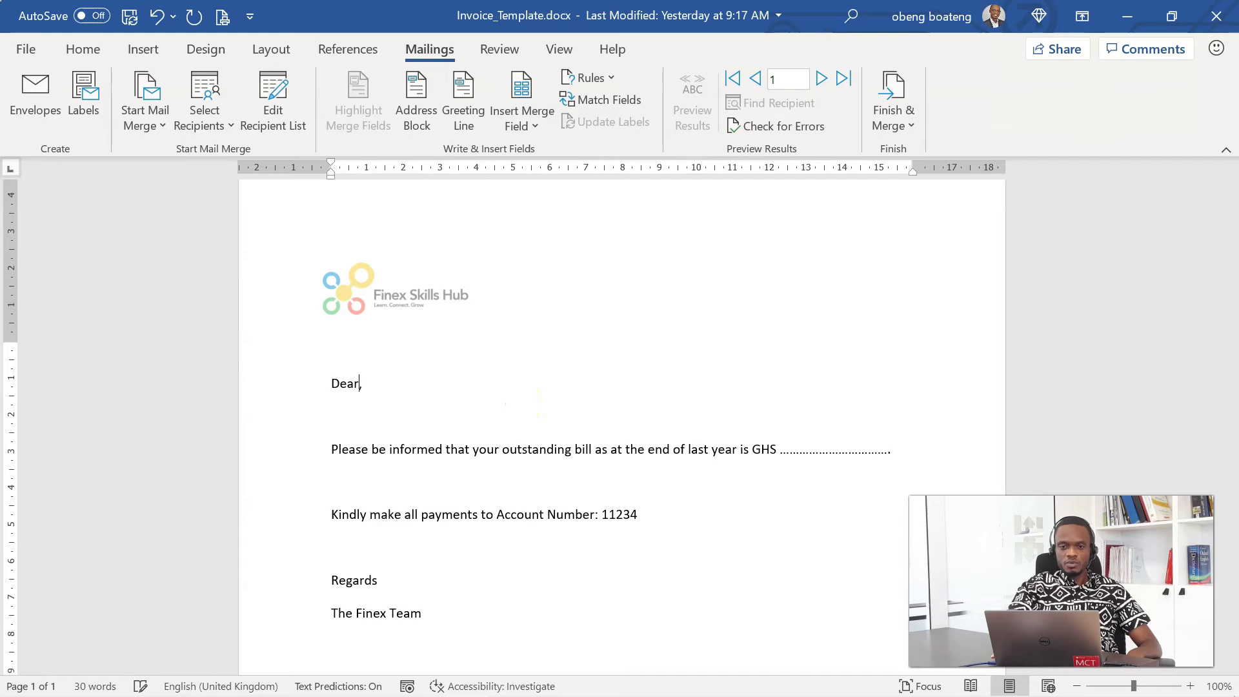
pyautogui.click(533, 127)
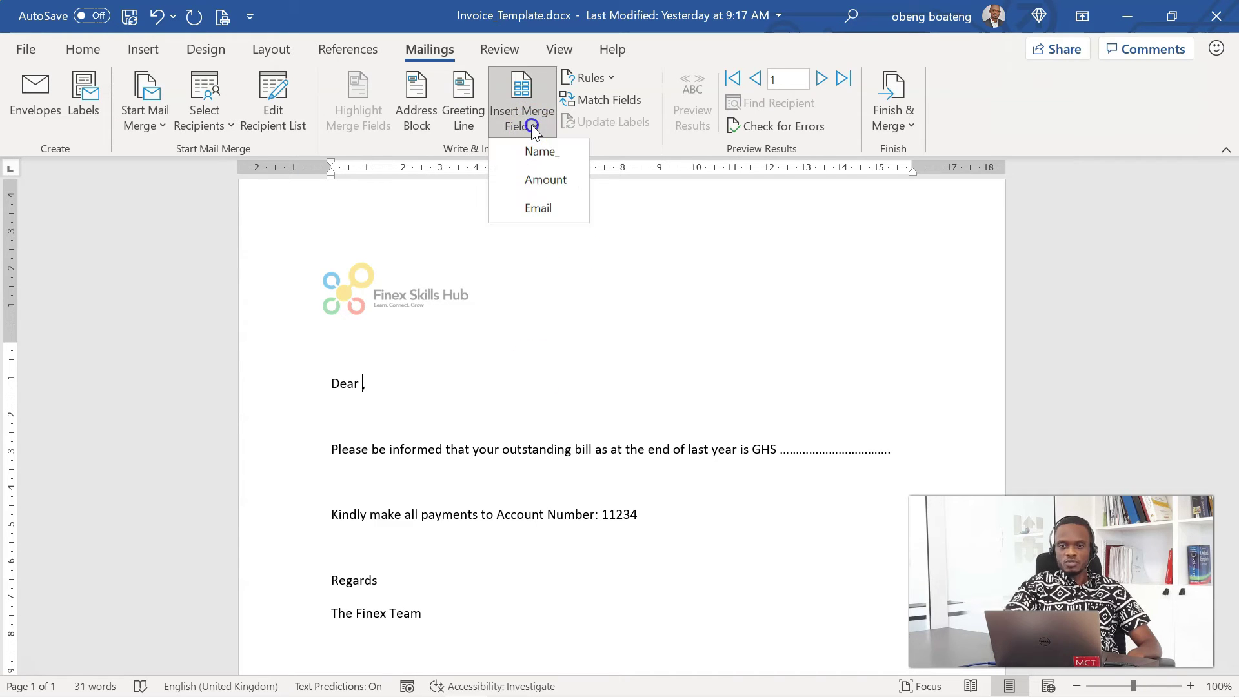
pyautogui.click(533, 154)
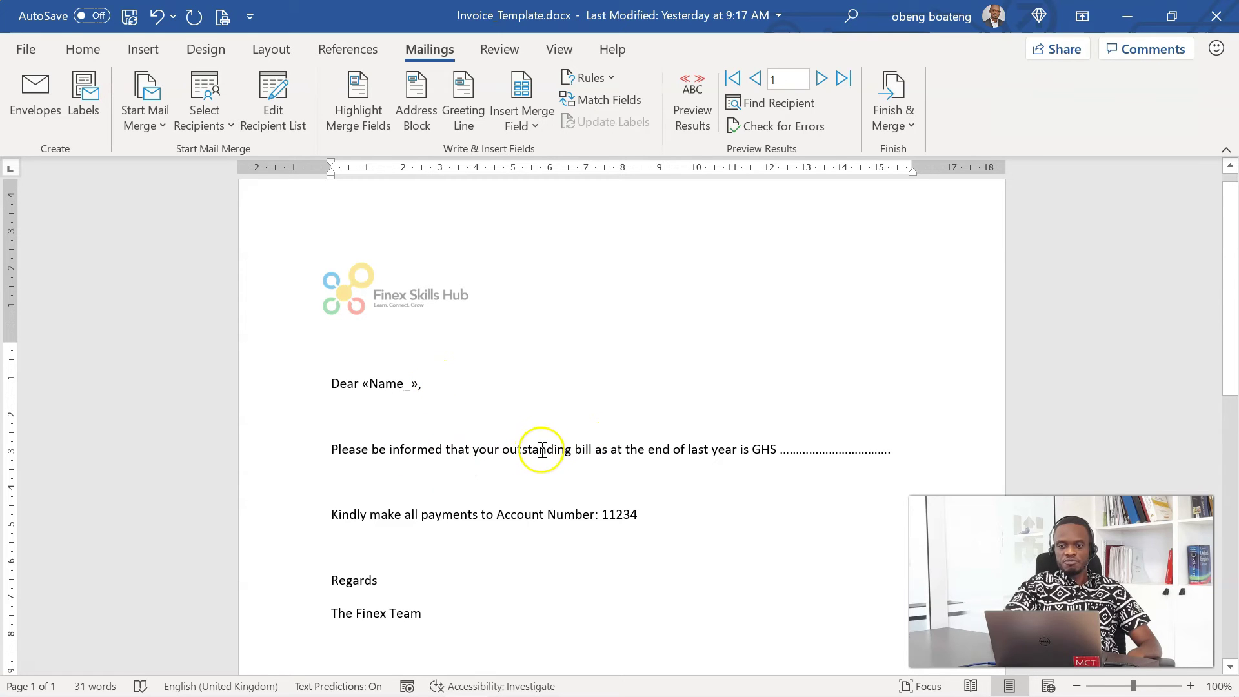
# Insert the «Amount» merge field at the blank after 'GHS'
pyautogui.click(891, 450)
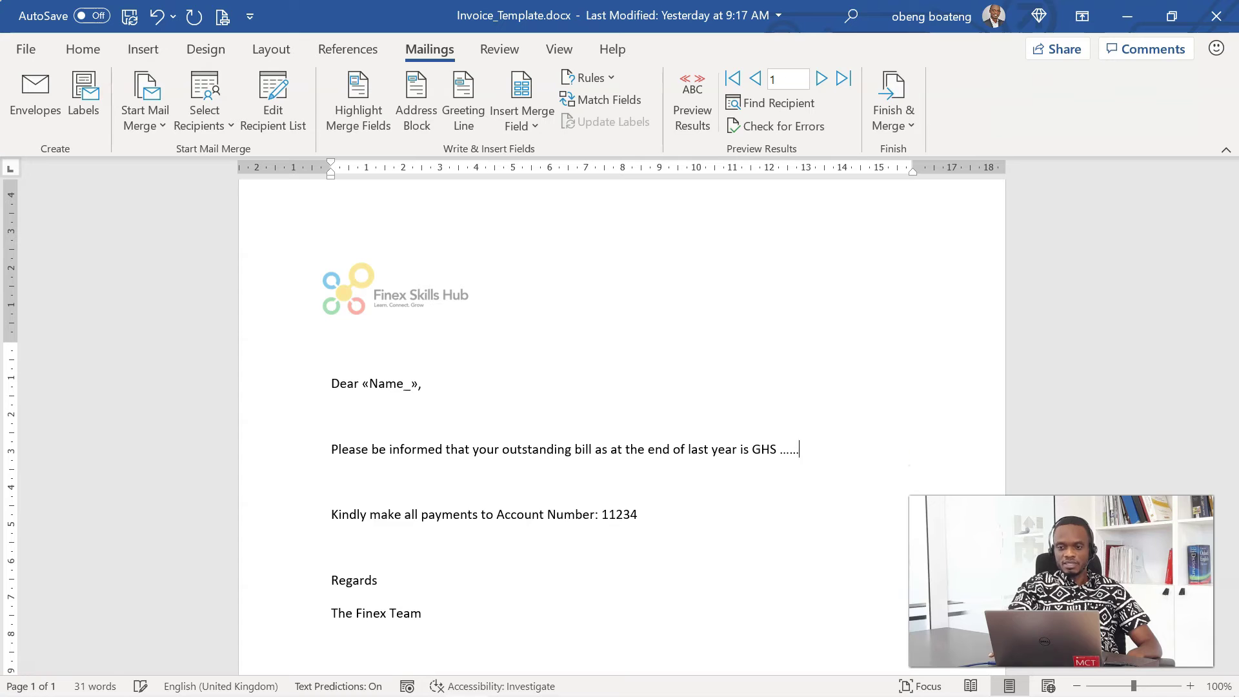
pyautogui.click(533, 126)
pyautogui.click(536, 184)
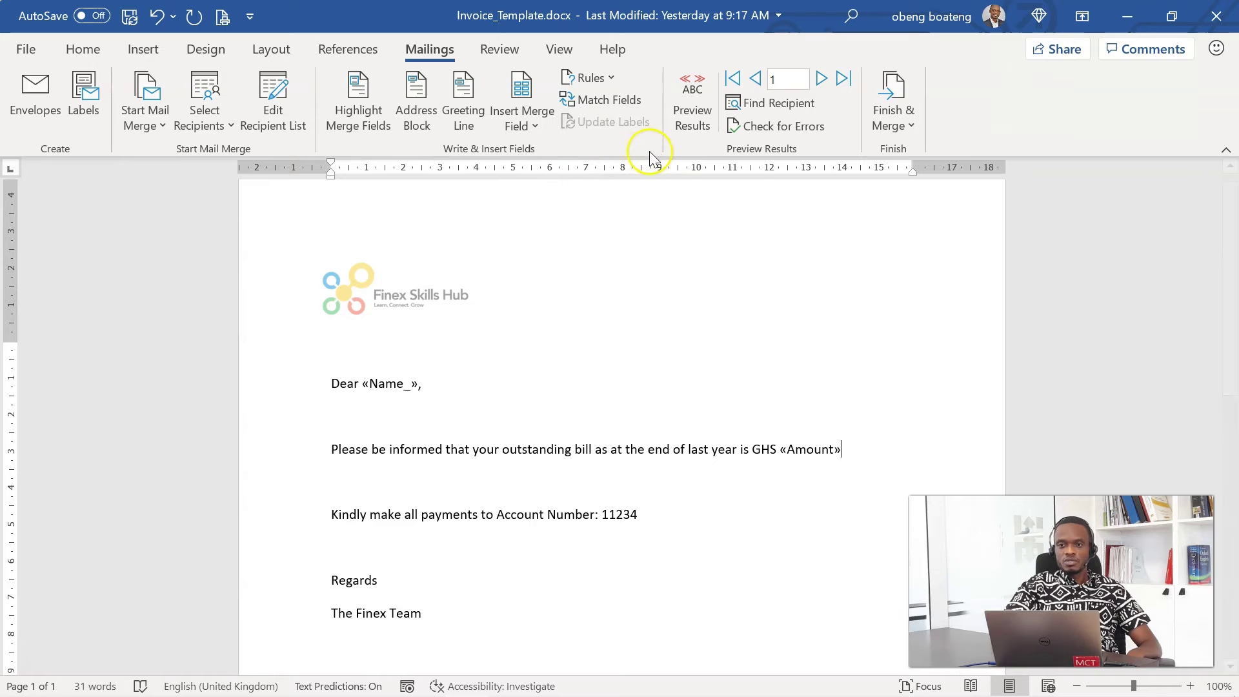
pyautogui.click(692, 127)
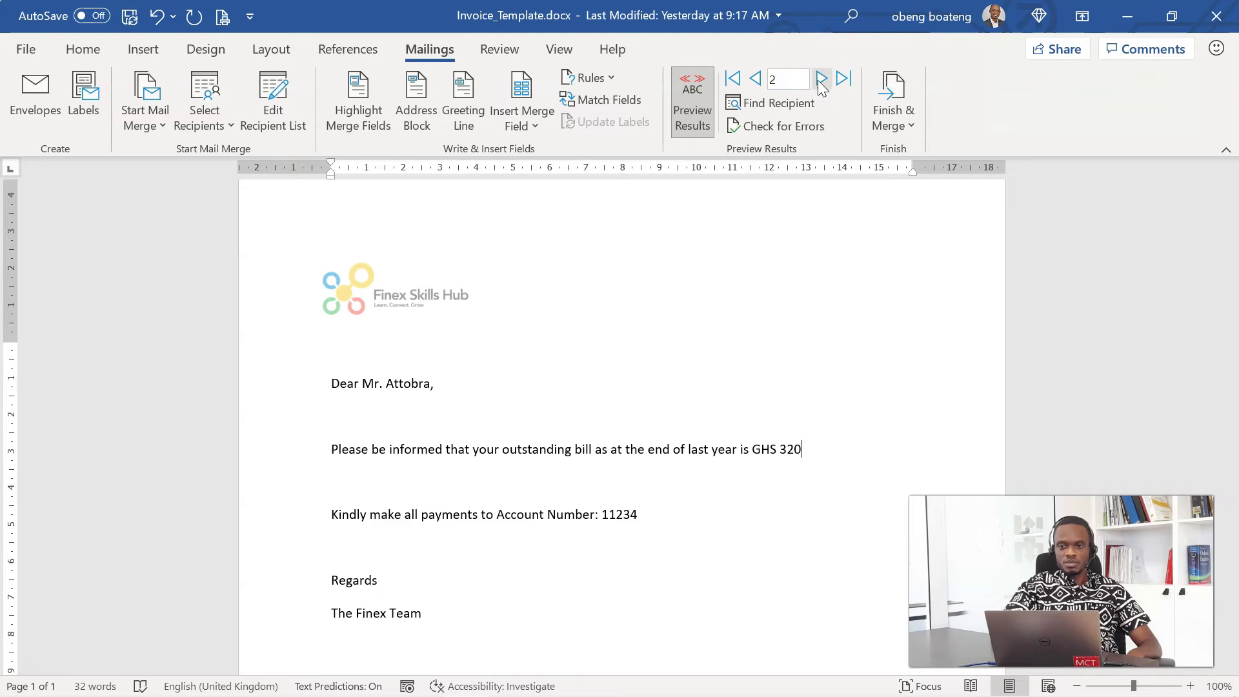
pyautogui.click(765, 80)
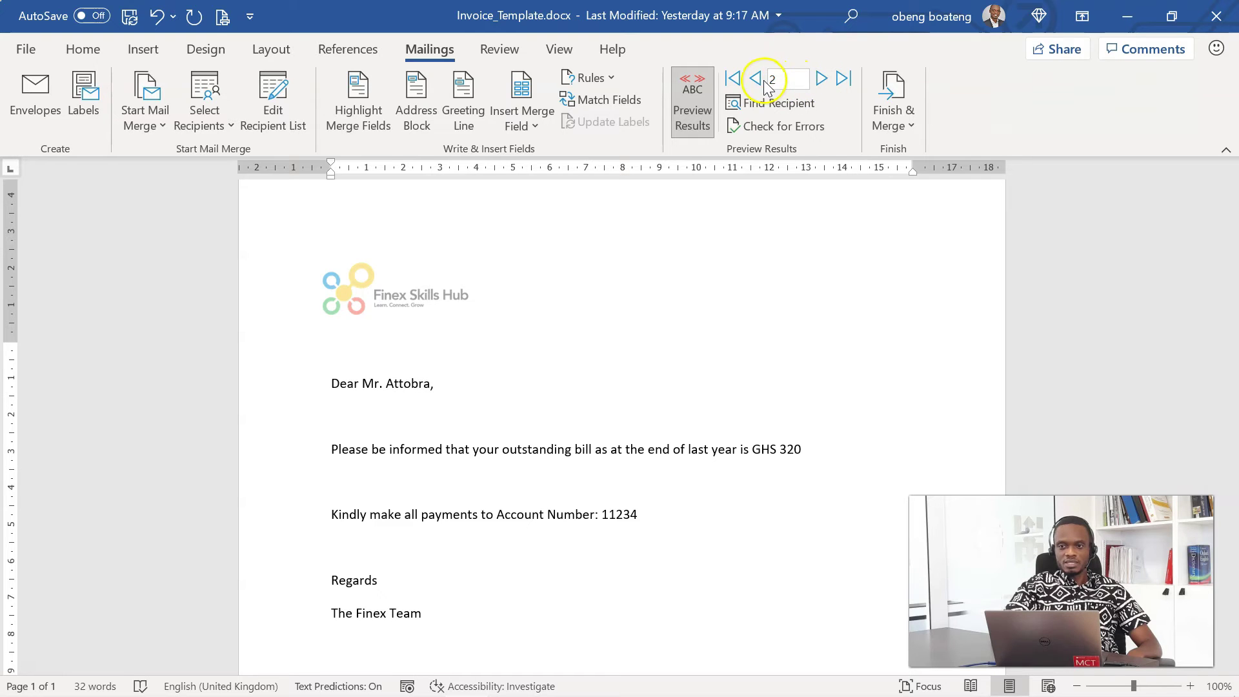
pyautogui.click(690, 120)
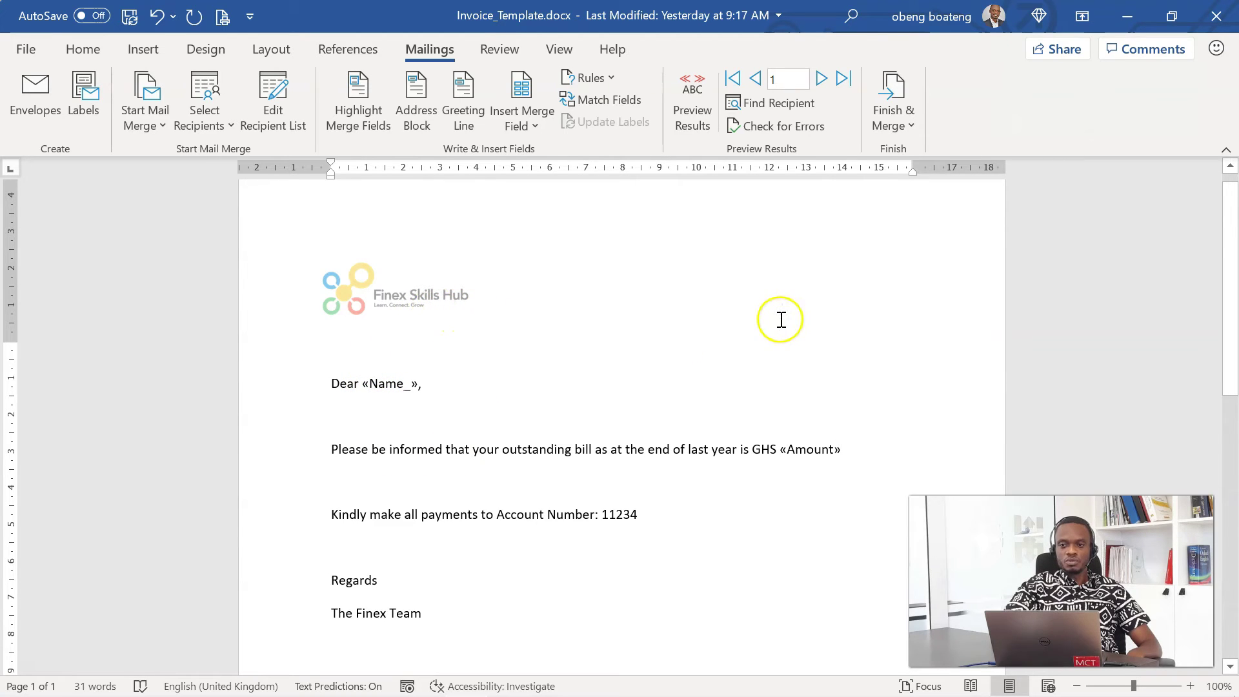
# Merge to e-mail for all records, To: Email, subject 'OUTSTANDING BALANCE'
pyautogui.click(903, 124)
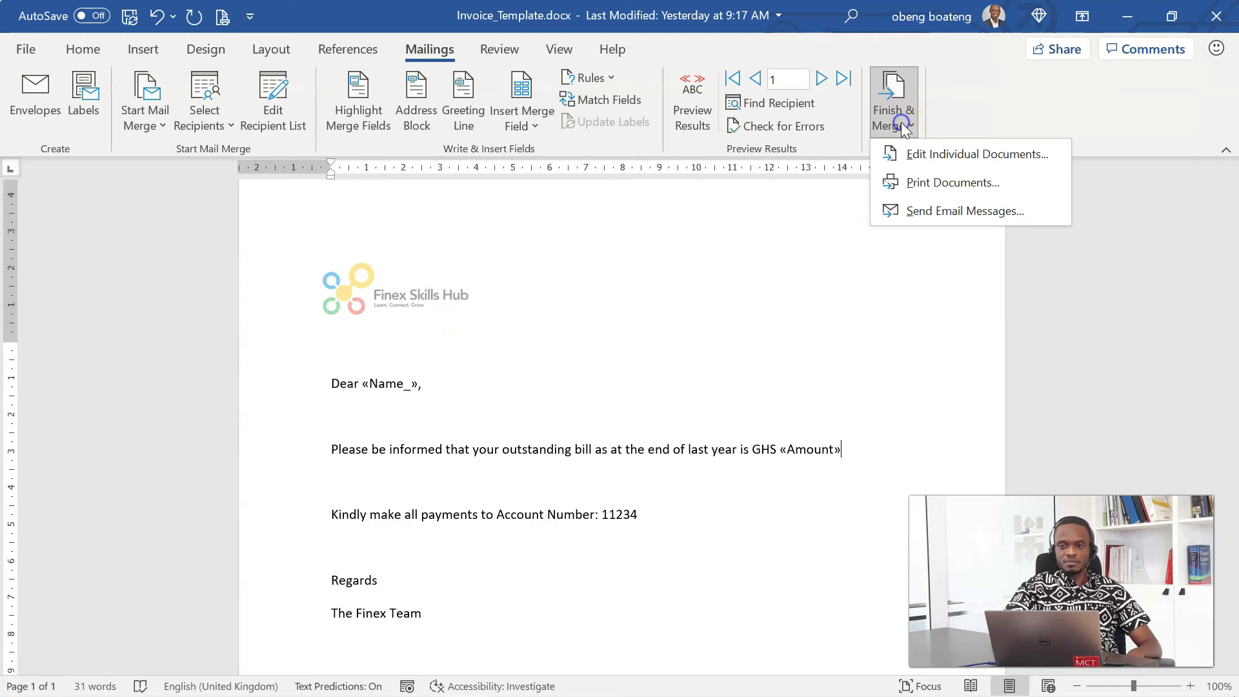
pyautogui.click(933, 212)
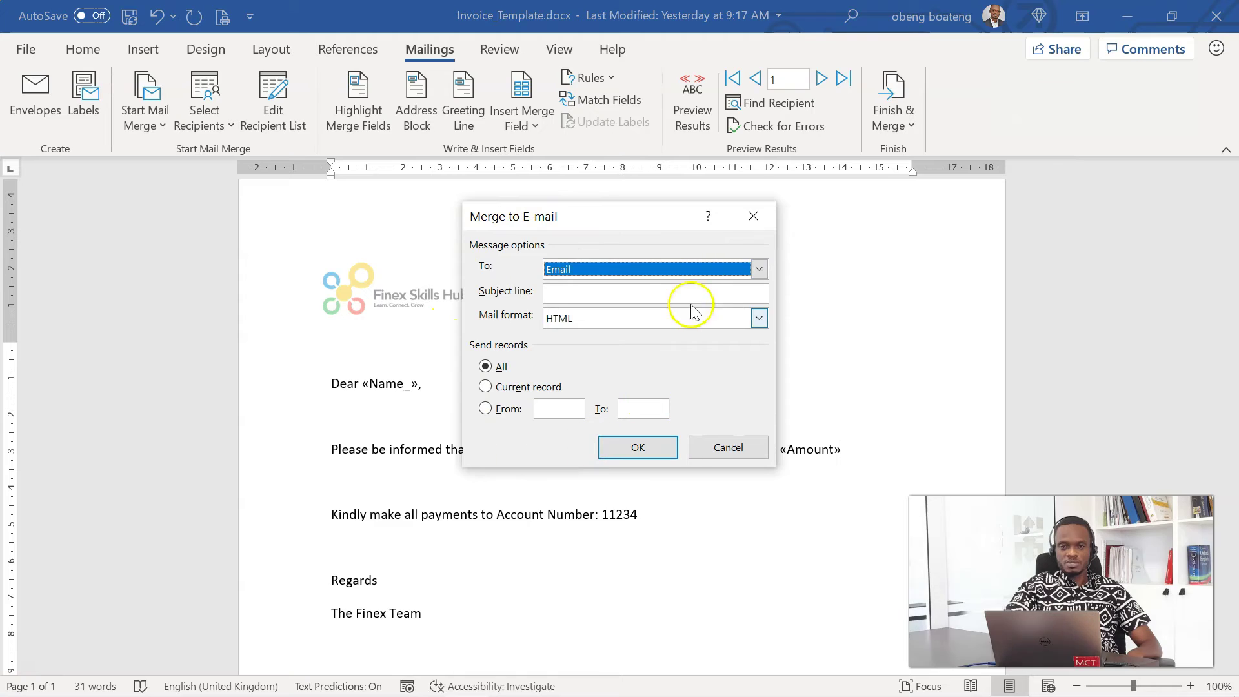
pyautogui.click(760, 269)
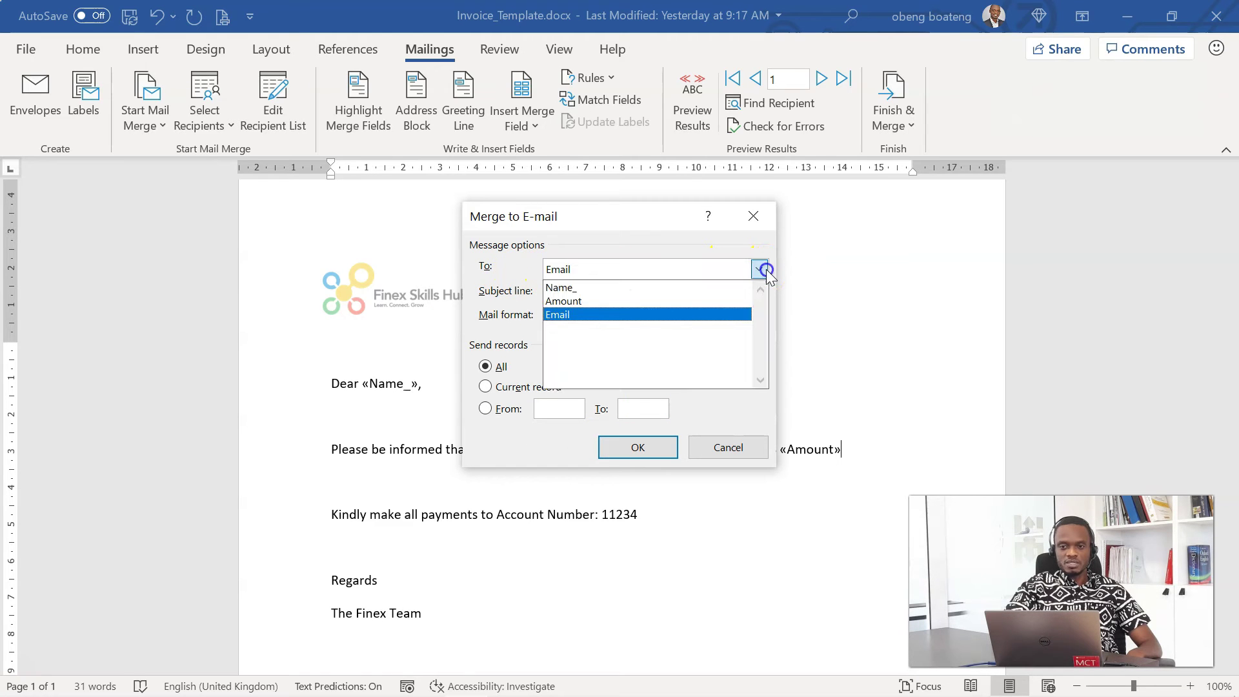
pyautogui.click(760, 270)
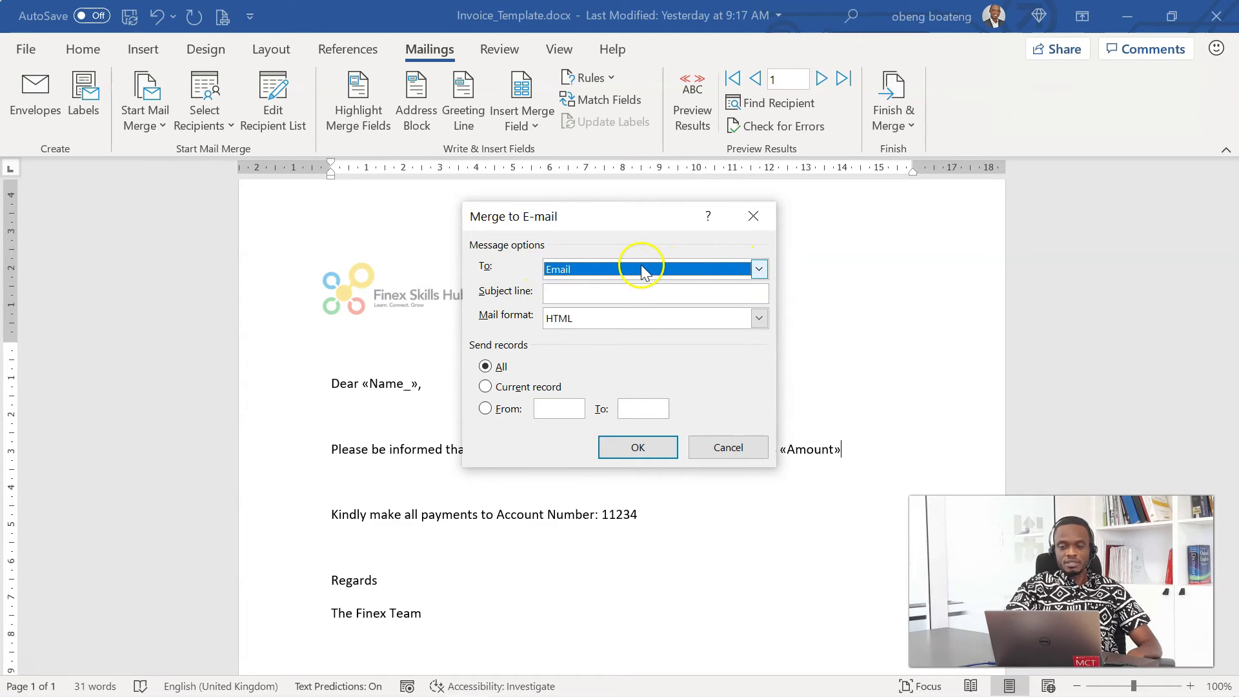
pyautogui.click(759, 269)
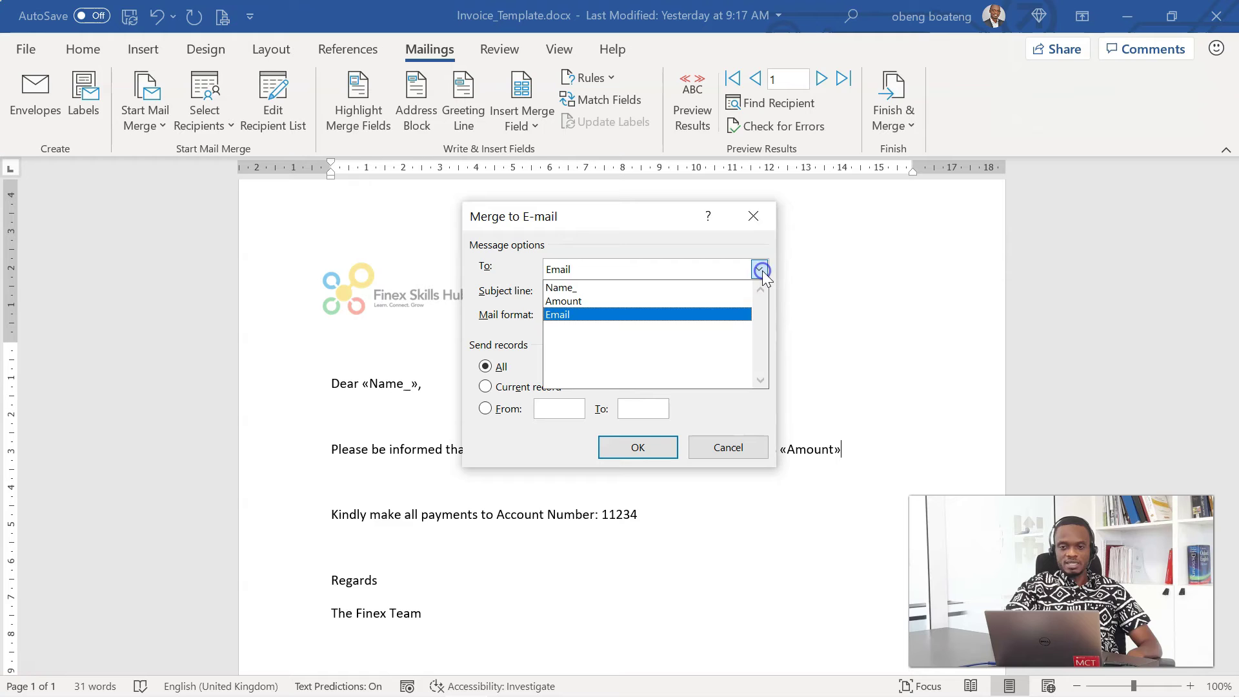
pyautogui.click(760, 269)
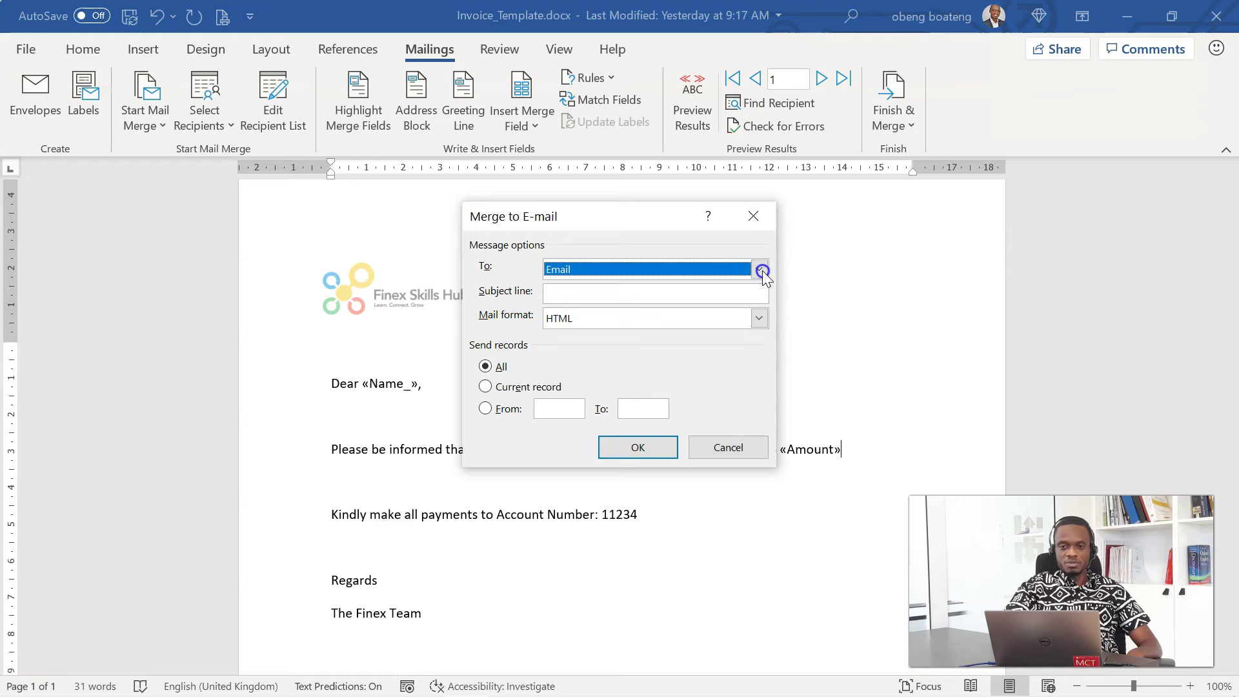
pyautogui.click(651, 296)
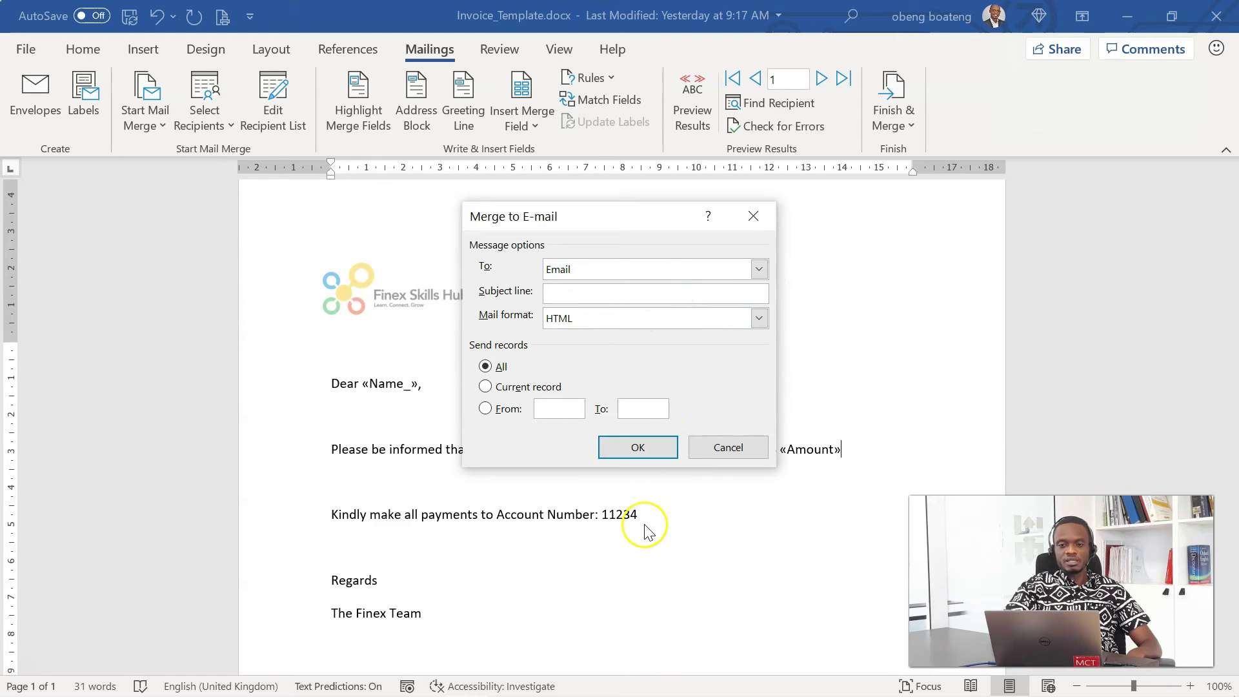
pyautogui.write('OUT')
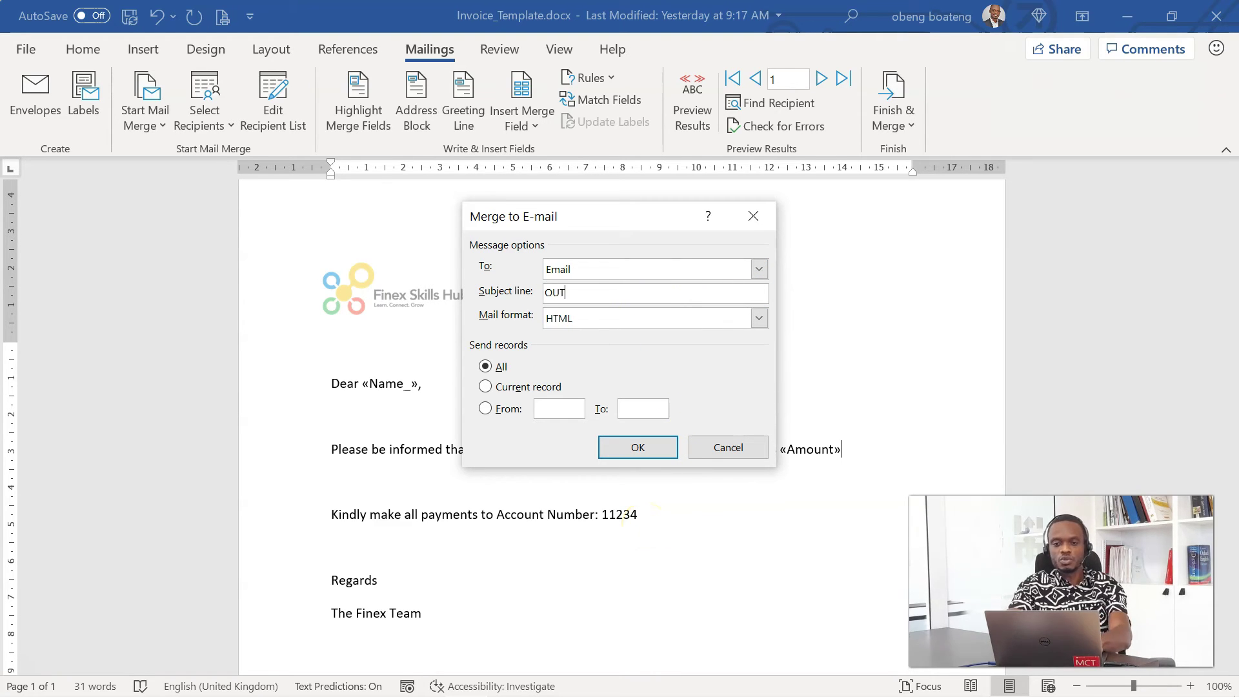
pyautogui.write('ST')
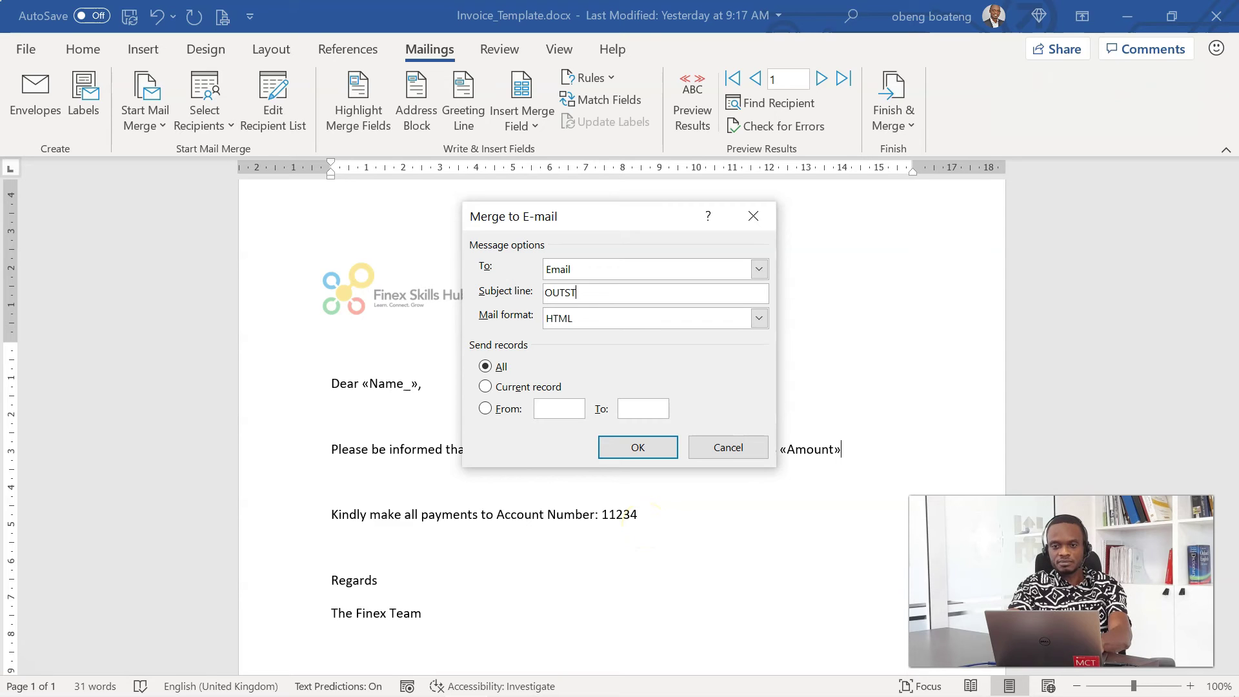
pyautogui.write('ANDING BALANCE')
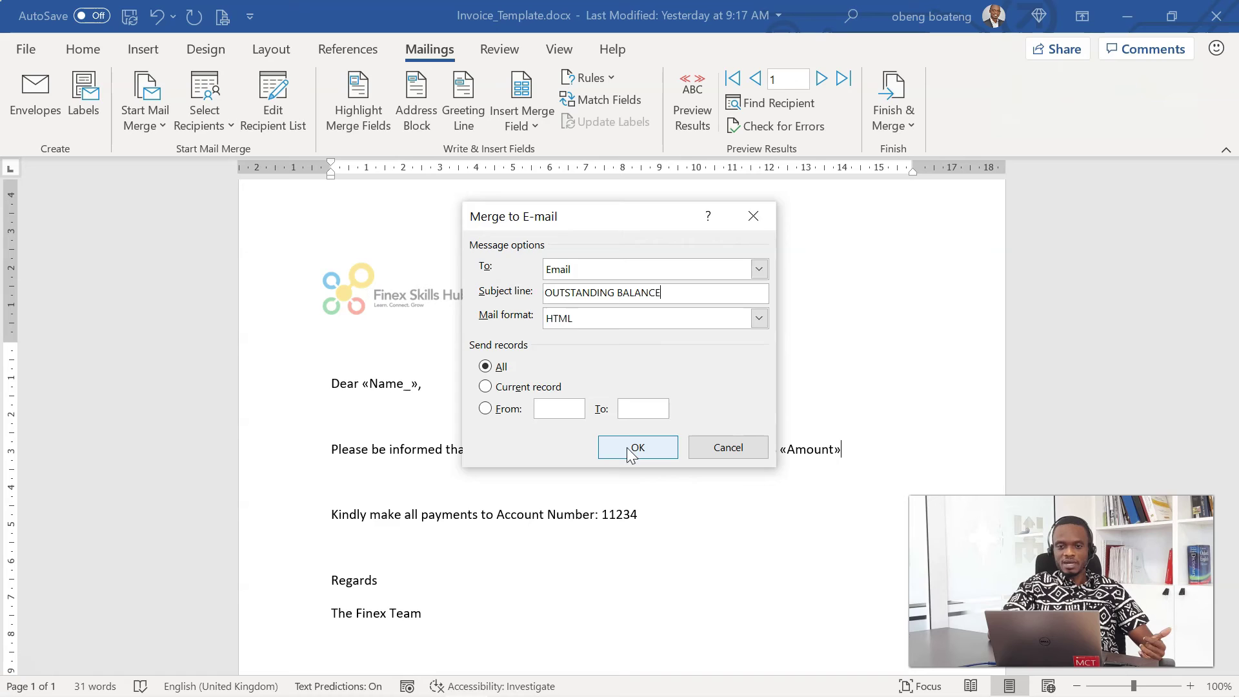
pyautogui.click(631, 452)
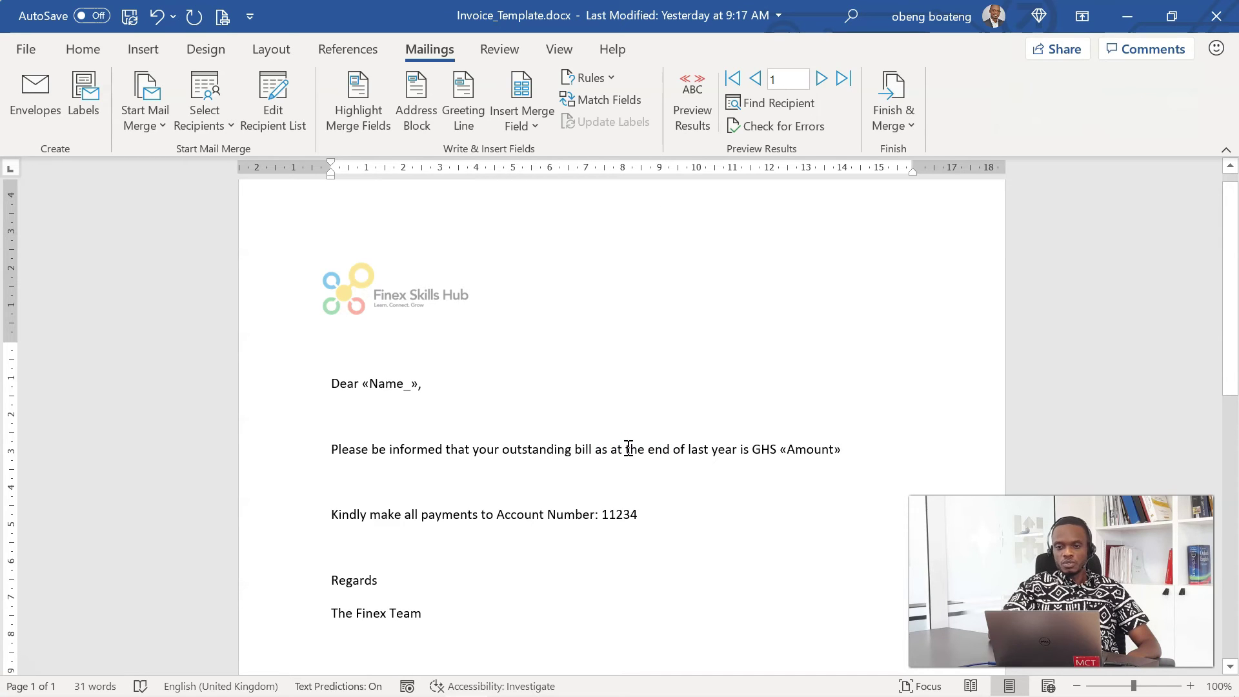
# Run Send/Receive in Outlook and select the newly arrived message under Today
pyautogui.click(808, 685)
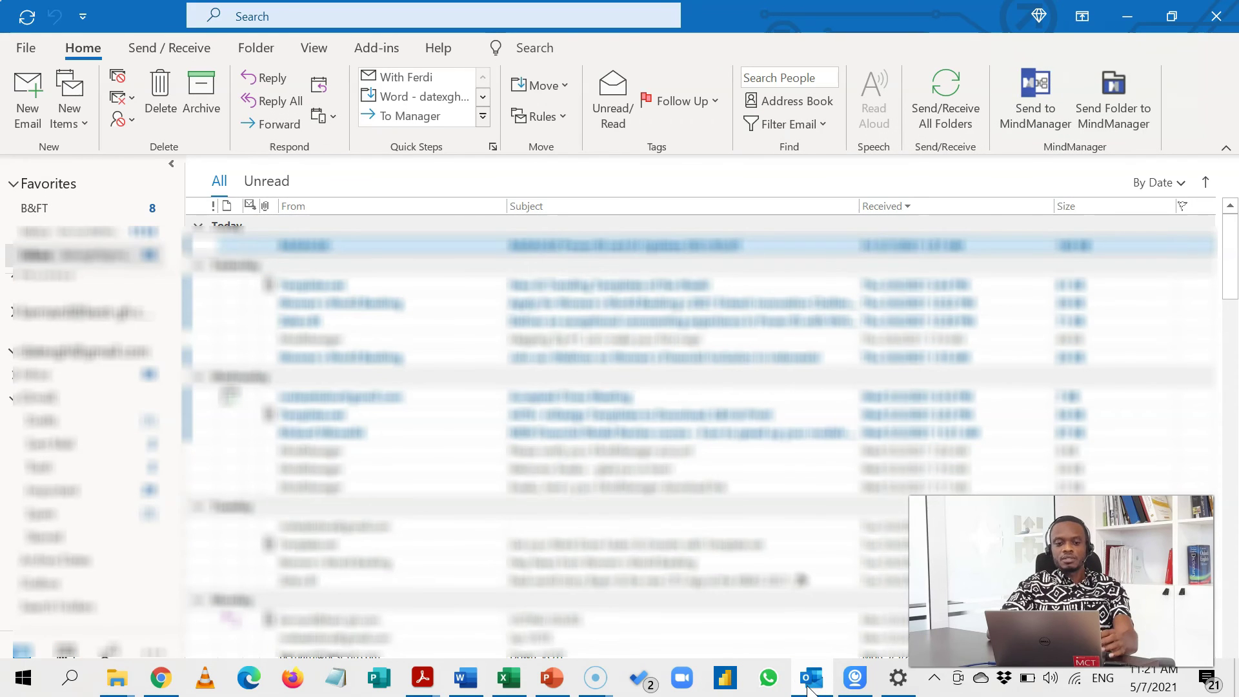
pyautogui.hotkey('ctrl', 'm')
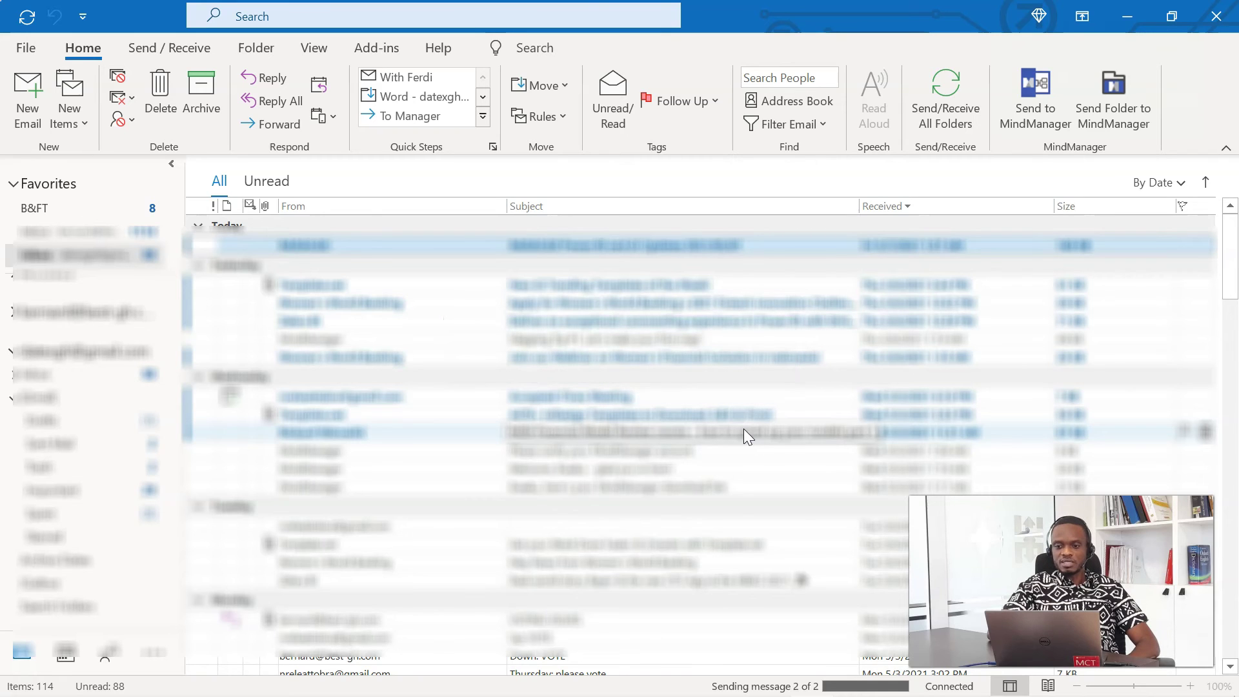
pyautogui.click(659, 335)
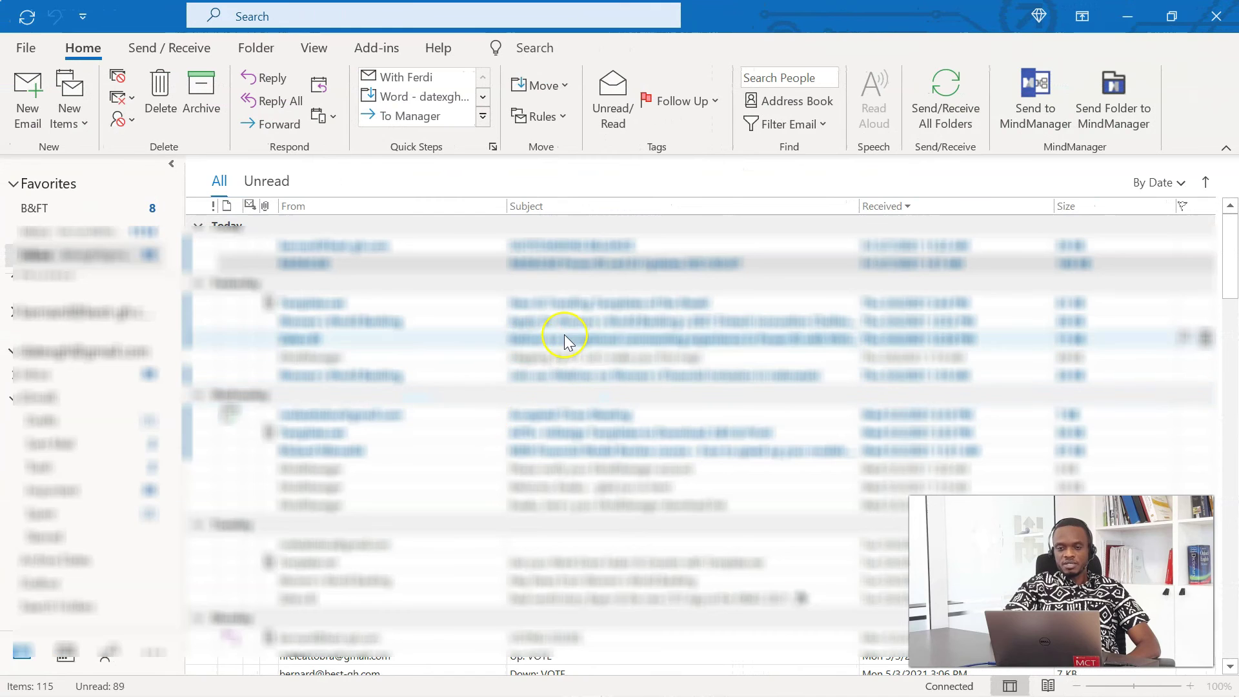
pyautogui.click(535, 247)
pyautogui.click(495, 249)
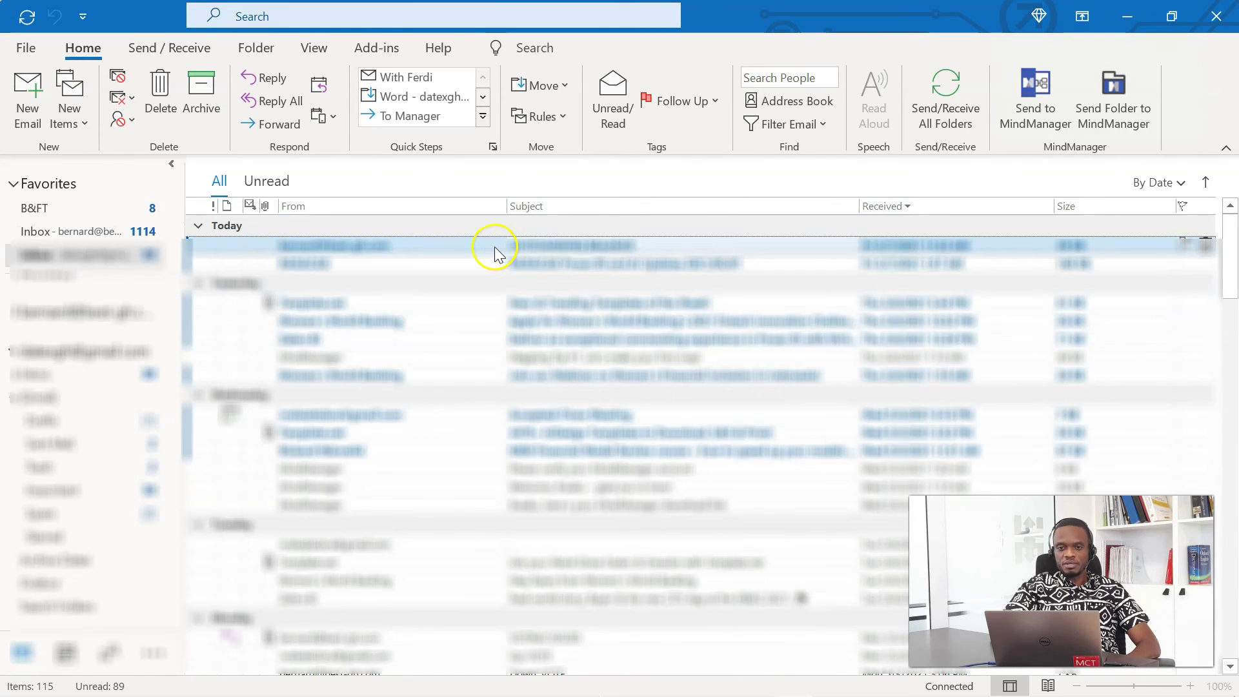
# Open the received OUTSTANDING BALANCE email to review the personalised letter with GHS 250
pyautogui.doubleClick(495, 250)
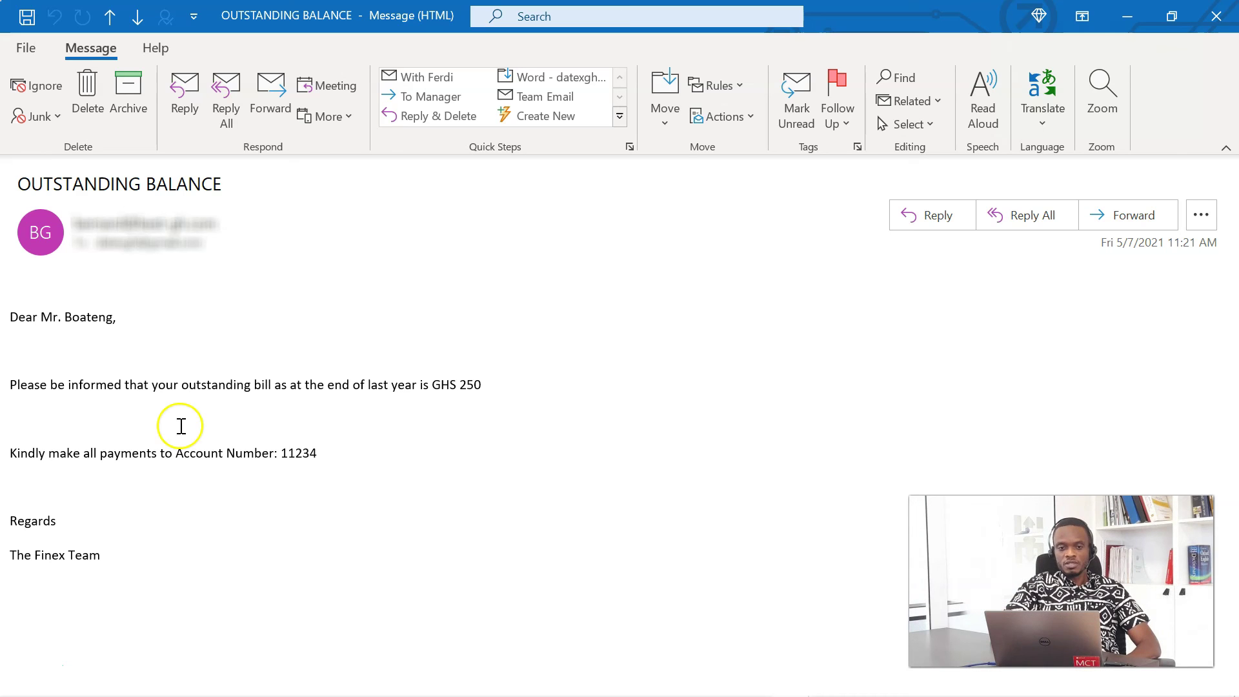
pyautogui.click(175, 462)
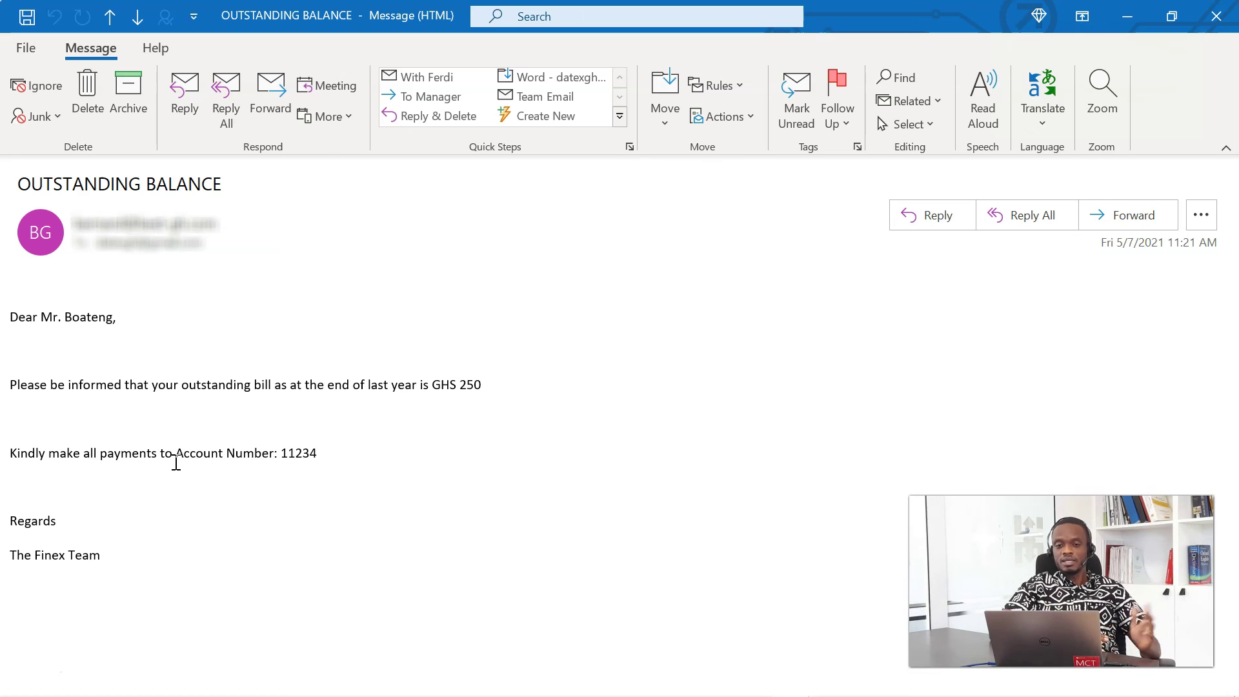
pyautogui.click(337, 396)
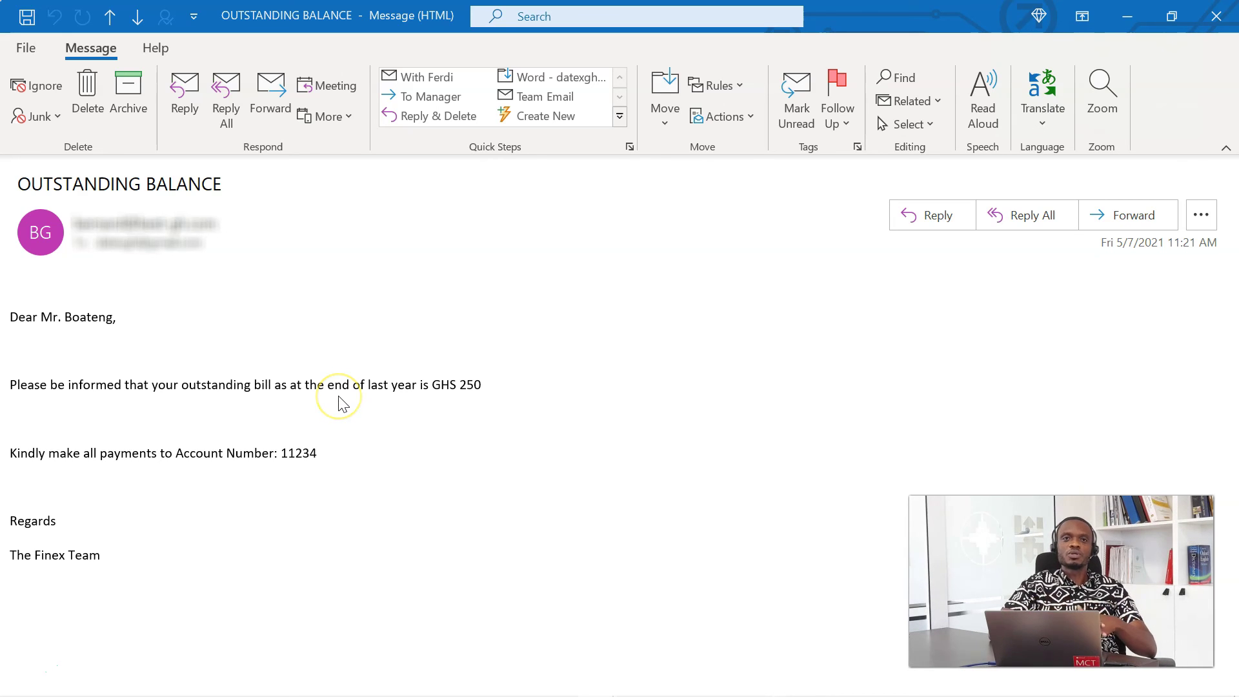